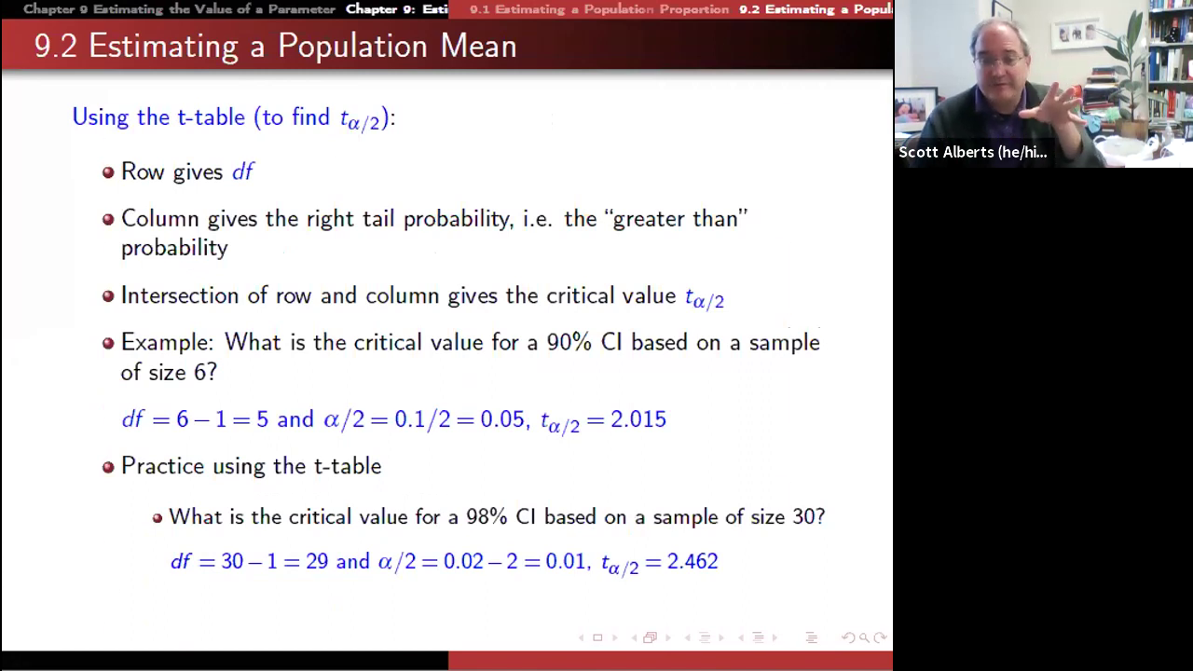
Advance to the 'Using the t-table' slide showing the 98% CI practice answer of 2.462
{"action": "key", "text": "Right"}
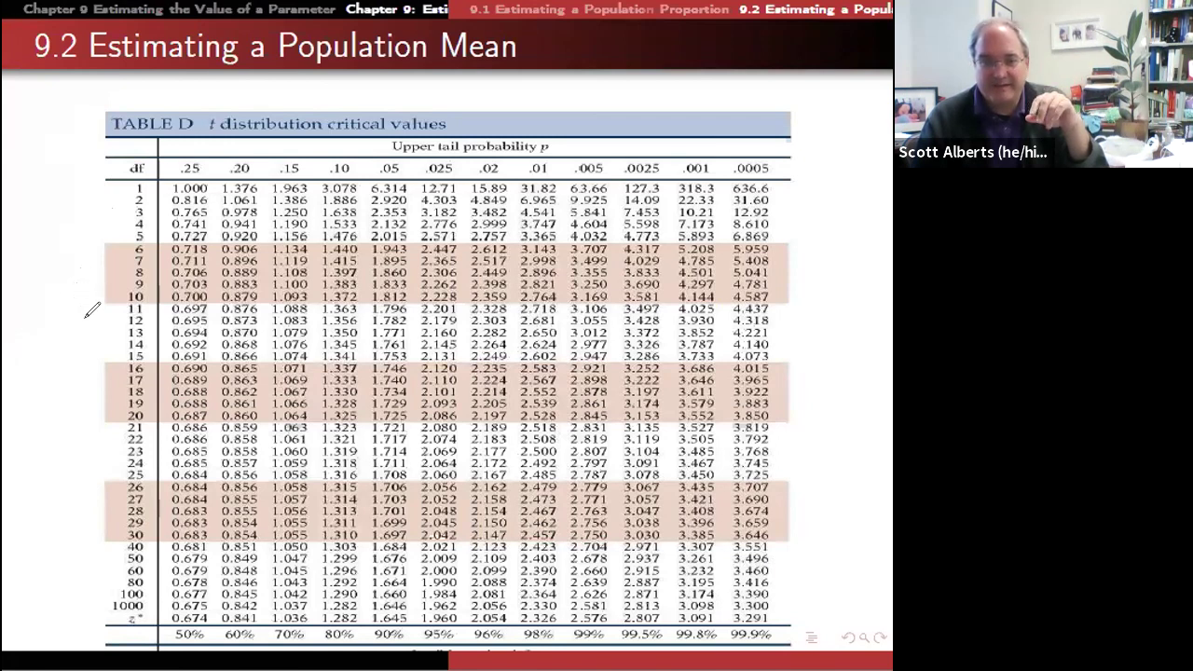
Mark row 14 and the value 2.145 on Table D, erase the ink, then reach the n=70 practice slide
{"action": "left_click_drag", "start_coordinate": [61, 346], "coordinate": [116, 346]}
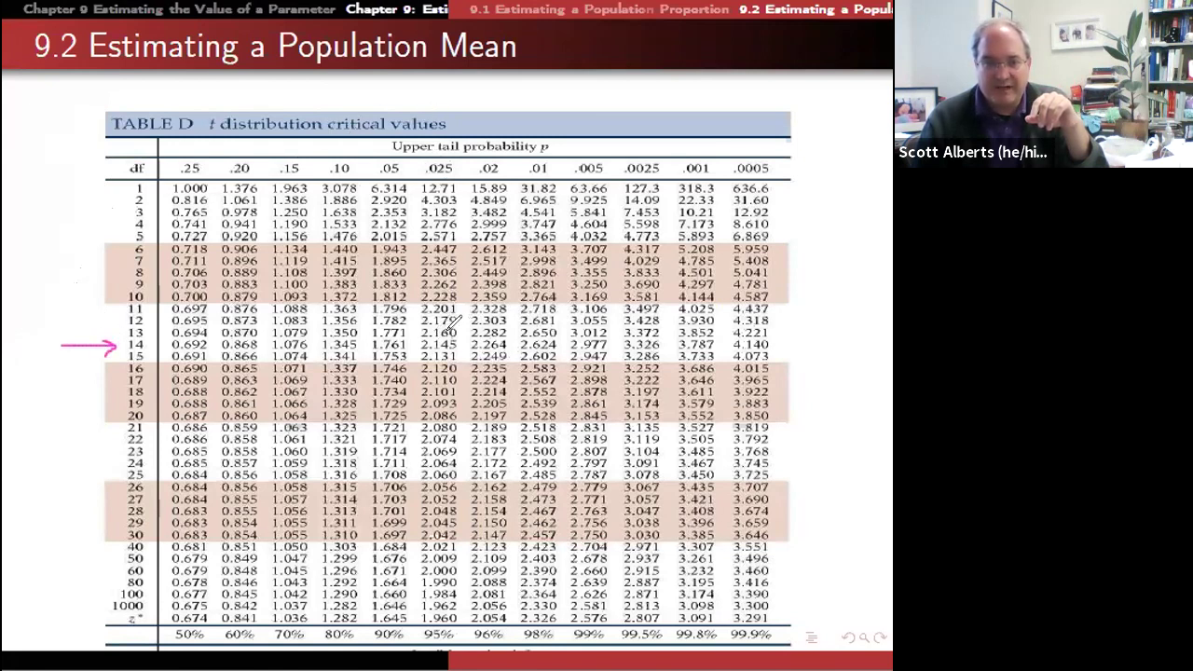
{"action": "mouse_move", "coordinate": [457, 336]}
{"action": "left_mouse_down"}
{"action": "mouse_move", "coordinate": [405, 335]}
{"action": "mouse_move", "coordinate": [462, 347]}
{"action": "left_mouse_up"}
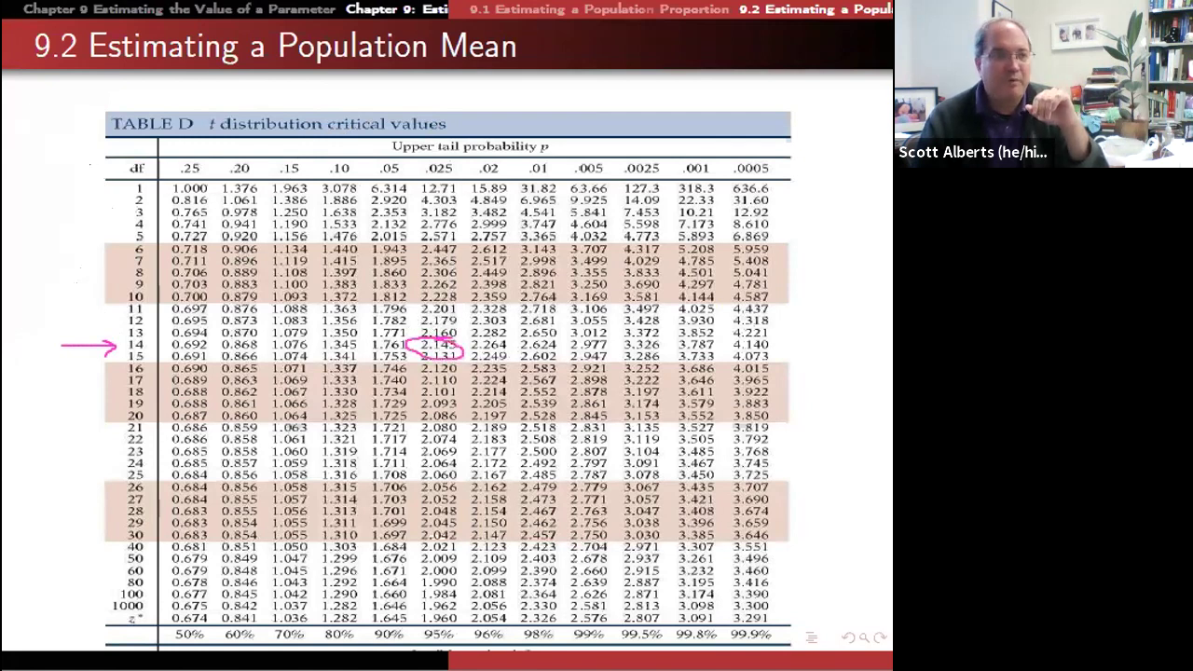
{"action": "key", "text": "e"}
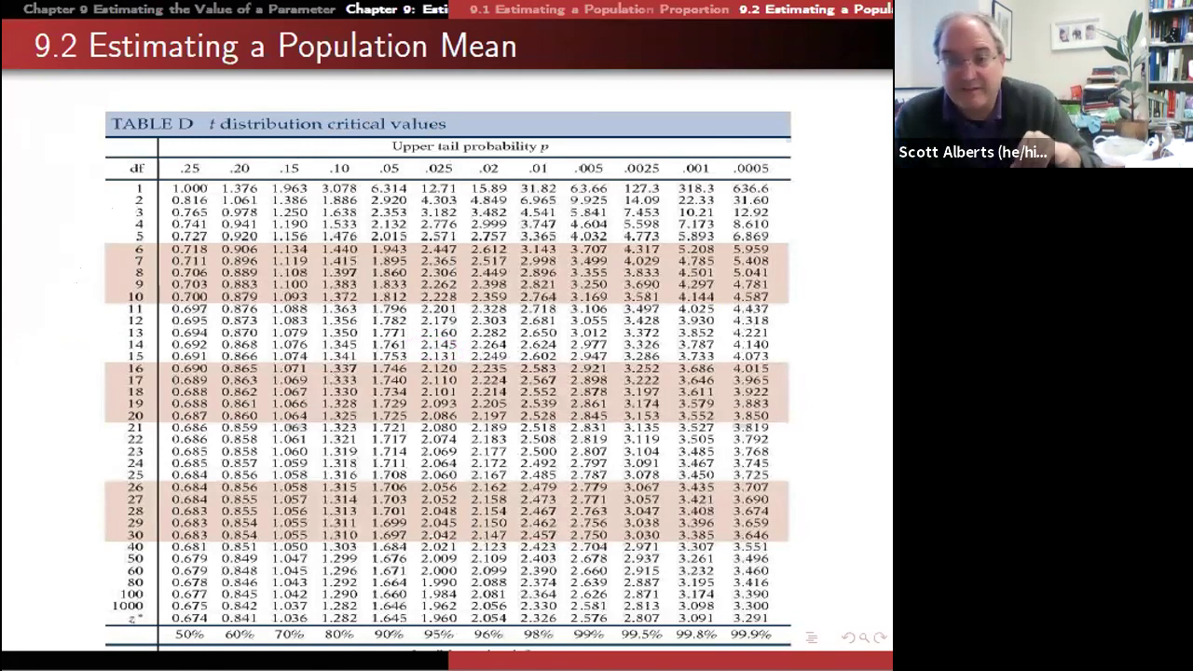
{"action": "key", "text": "Right"}
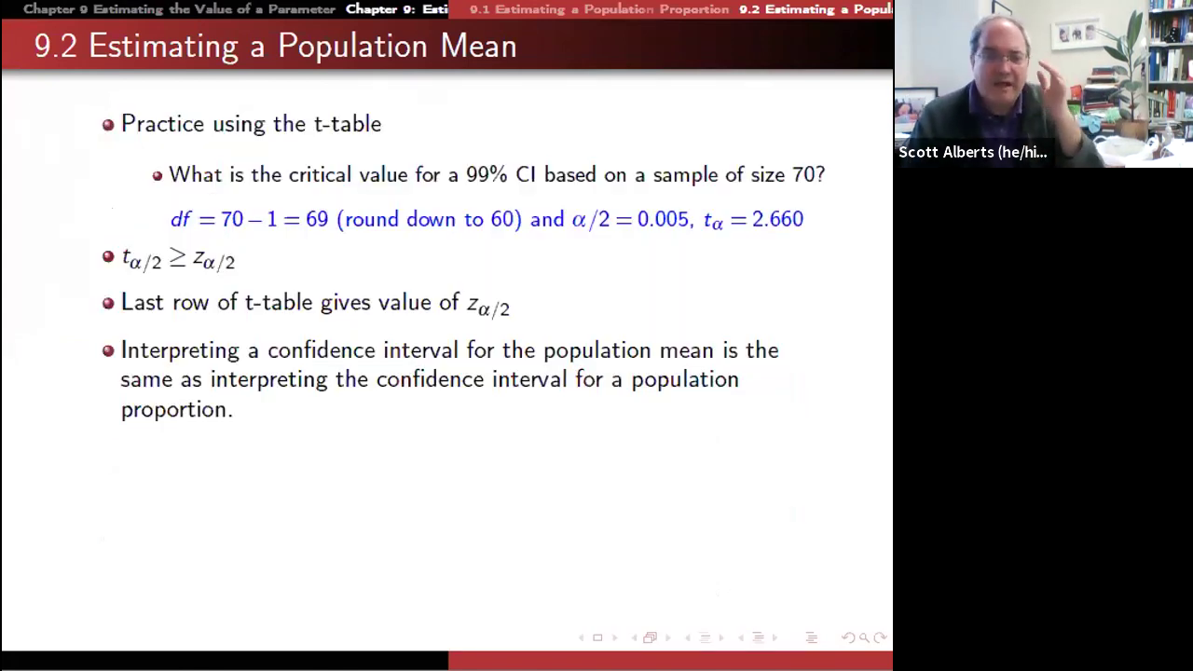
Annotate the relationship-length example (27.9, 25.6) and the critical value in its 95% CI solution
{"action": "key", "text": "Right"}
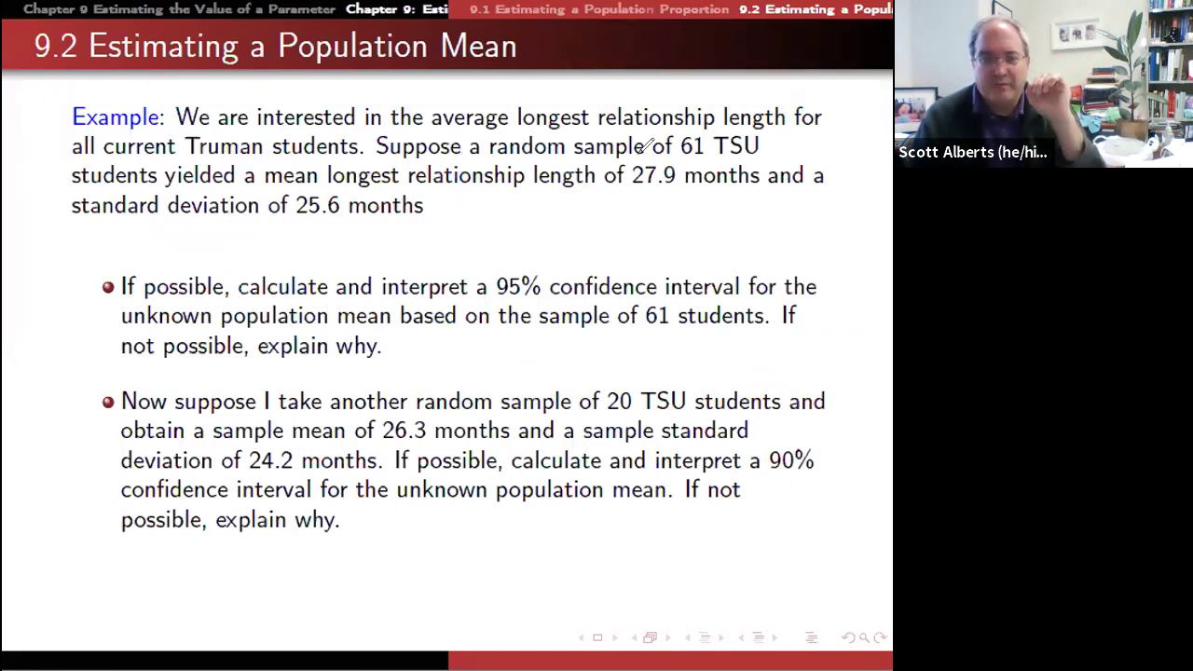
{"action": "mouse_move", "coordinate": [652, 140]}
{"action": "left_mouse_down"}
{"action": "mouse_move", "coordinate": [611, 166]}
{"action": "mouse_move", "coordinate": [655, 198]}
{"action": "mouse_move", "coordinate": [685, 147]}
{"action": "left_mouse_up"}
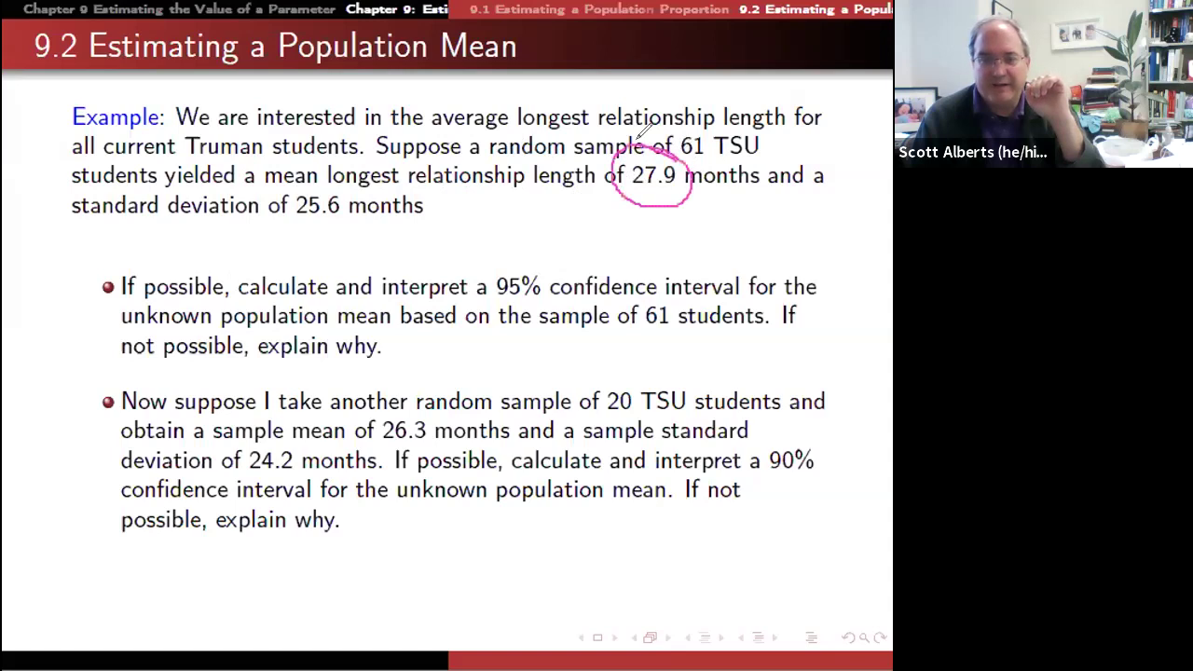
{"action": "mouse_move", "coordinate": [360, 177]}
{"action": "left_mouse_down"}
{"action": "mouse_move", "coordinate": [303, 227]}
{"action": "mouse_move", "coordinate": [361, 182]}
{"action": "left_mouse_up"}
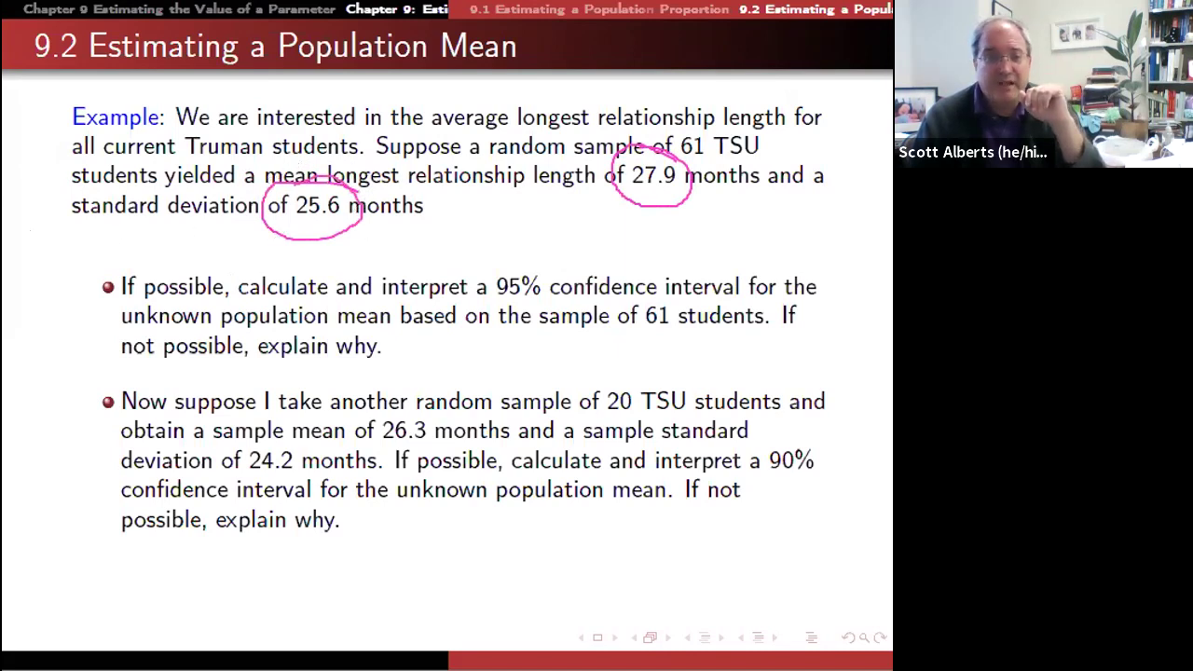
{"action": "key", "text": "Right"}
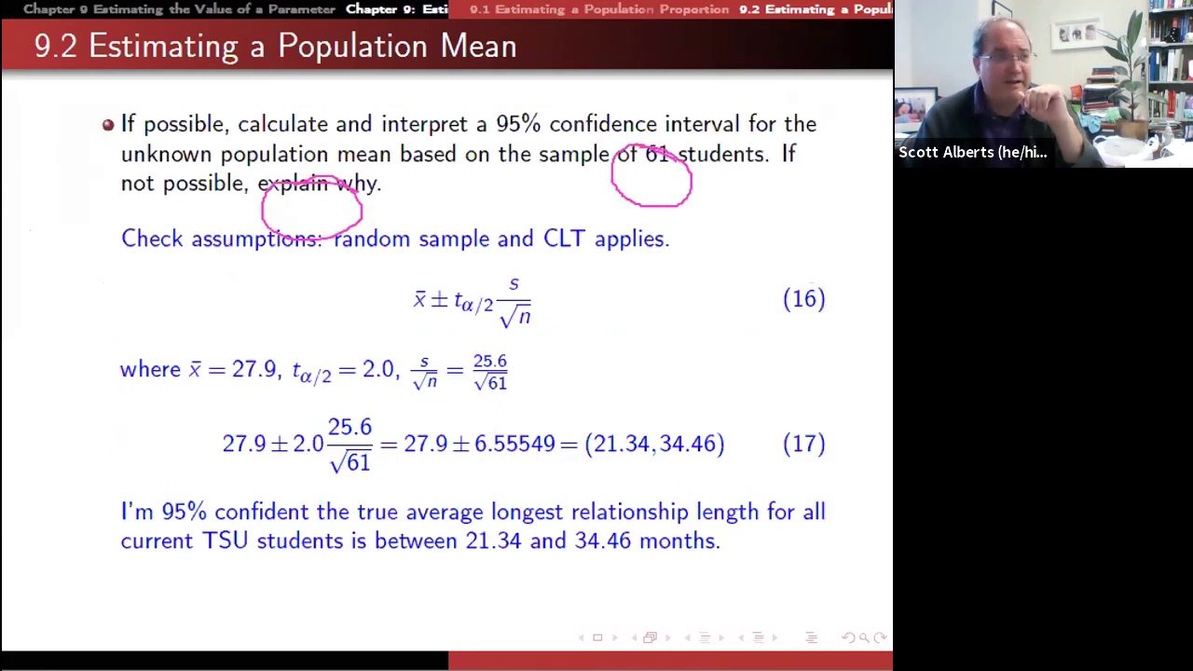
{"action": "key", "text": "e"}
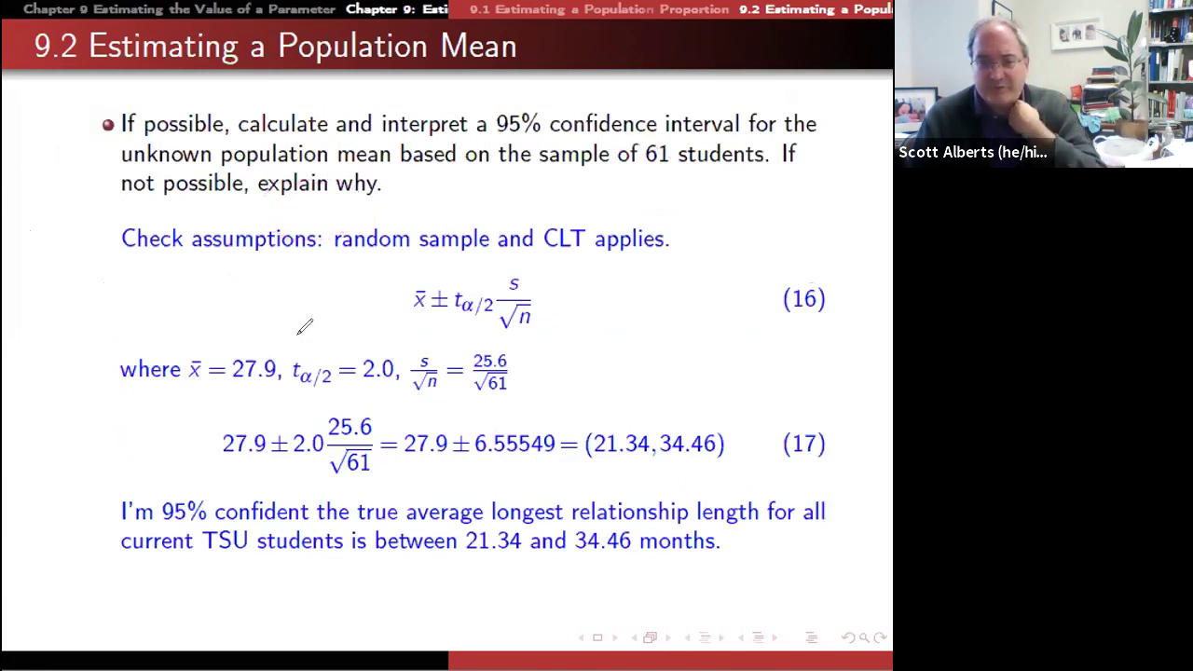
{"action": "mouse_move", "coordinate": [287, 314]}
{"action": "left_mouse_down"}
{"action": "mouse_move", "coordinate": [334, 358]}
{"action": "mouse_move", "coordinate": [306, 349]}
{"action": "mouse_move", "coordinate": [341, 360]}
{"action": "mouse_move", "coordinate": [342, 345]}
{"action": "mouse_move", "coordinate": [317, 366]}
{"action": "left_mouse_up"}
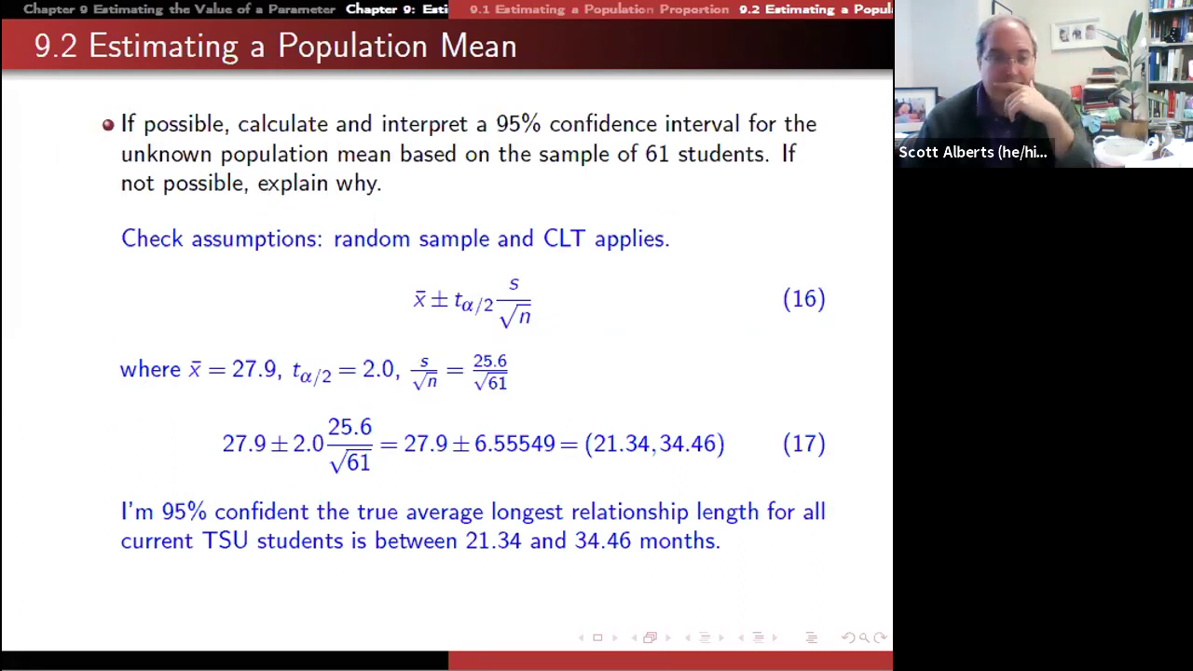
Go through the 20-student example, underlining the 'another random sample' phrase, to the CI-width slide
{"action": "key", "text": "Right"}
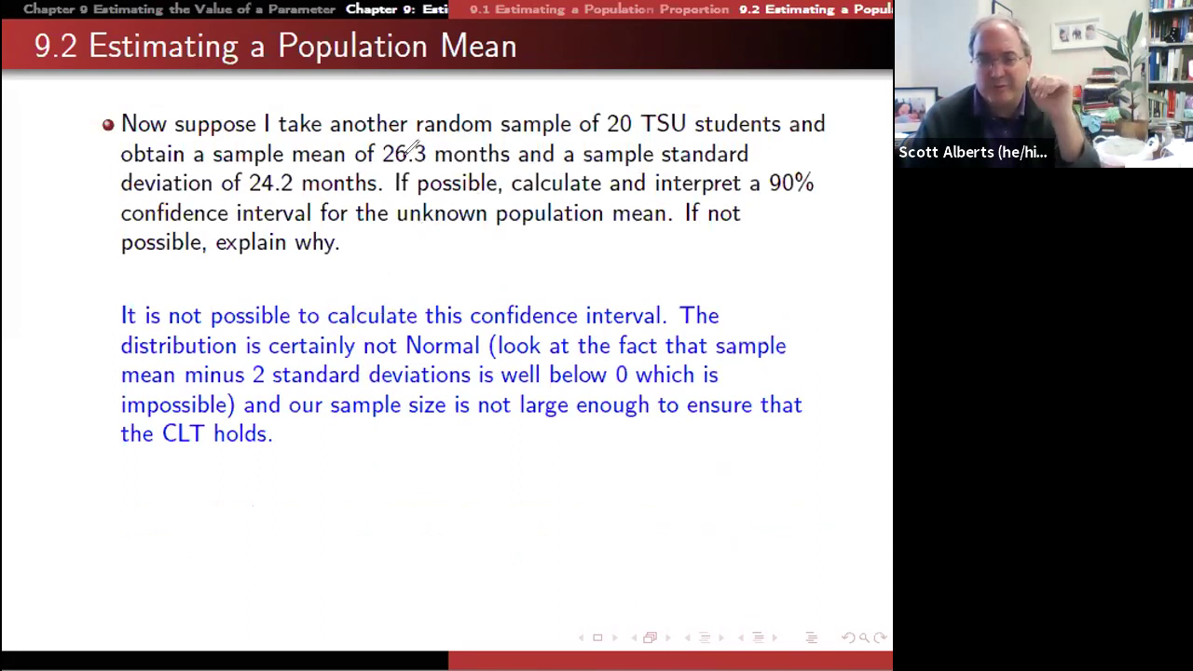
{"action": "mouse_move", "coordinate": [425, 137]}
{"action": "left_mouse_down"}
{"action": "mouse_move", "coordinate": [222, 159]}
{"action": "mouse_move", "coordinate": [390, 119]}
{"action": "left_mouse_up"}
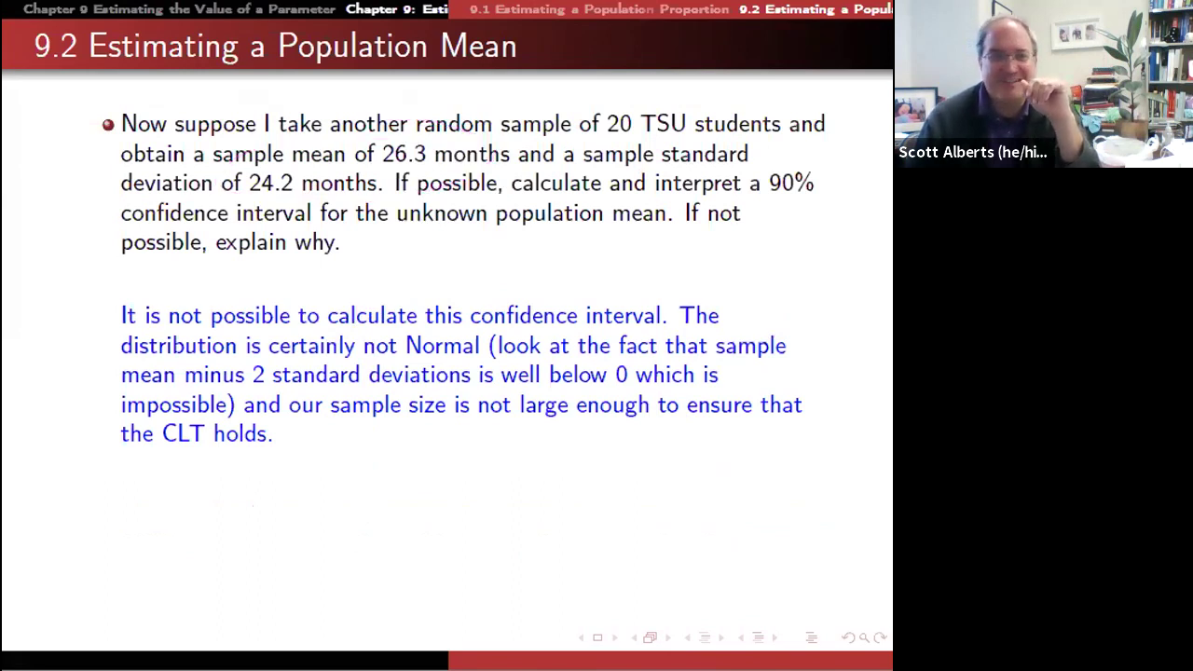
{"action": "key", "text": "Right"}
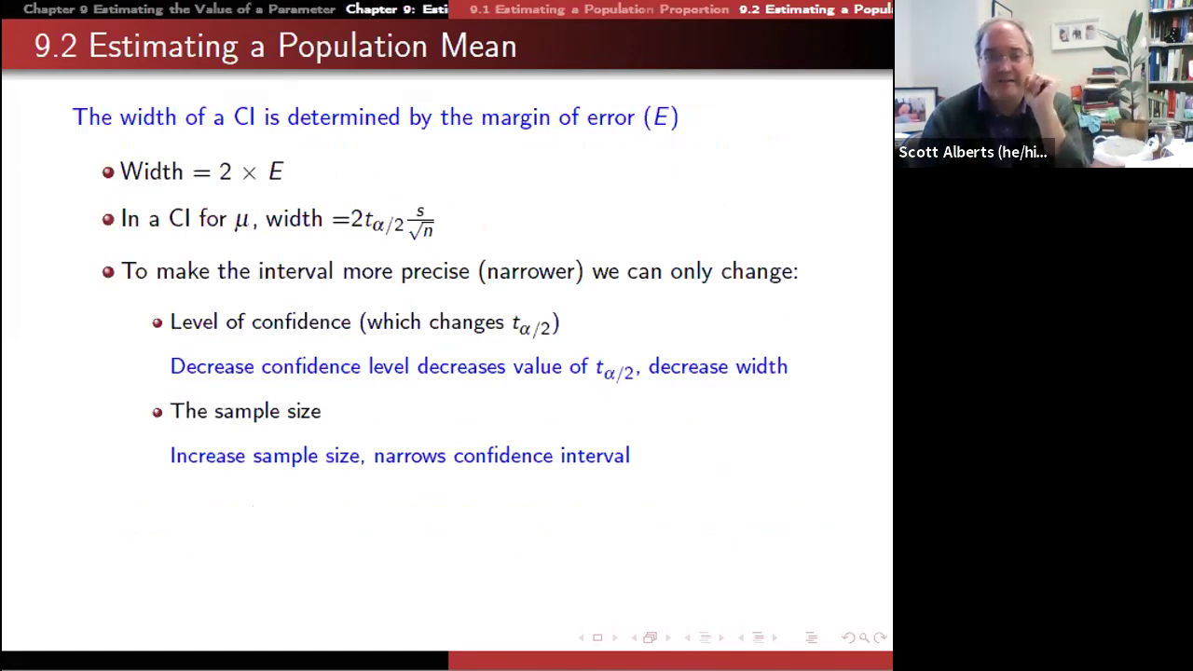
Revisit the CI formula slide, circle the margin of error term, and return to the CI-width slide
{"action": "key", "text": "Left"}
{"action": "key", "text": "Left"}
{"action": "key", "text": "Left"}
{"action": "key", "text": "Left"}
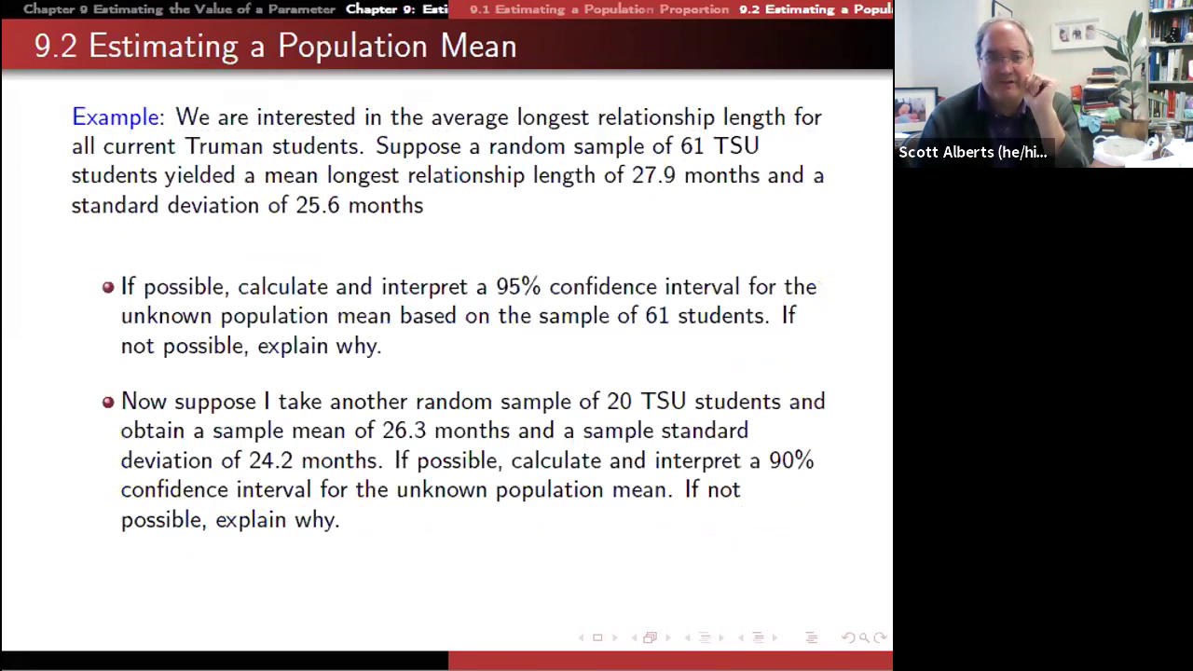
{"action": "key", "text": "Left"}
{"action": "key", "text": "Left"}
{"action": "key", "text": "Left"}
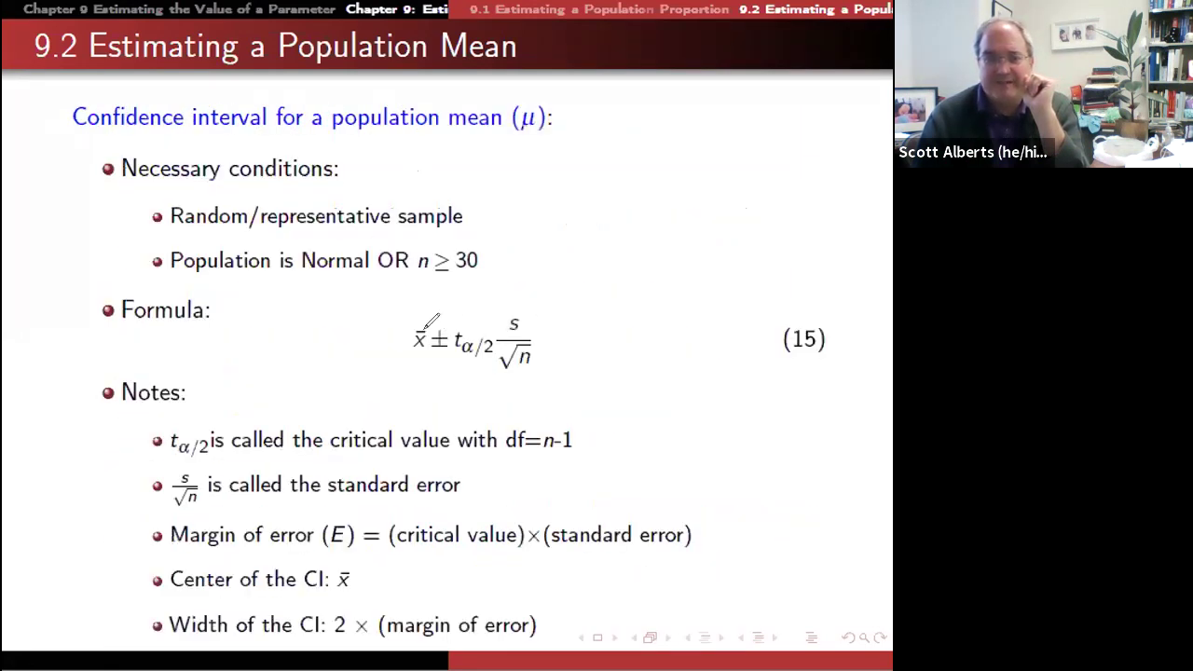
{"action": "mouse_move", "coordinate": [476, 308]}
{"action": "left_mouse_down"}
{"action": "mouse_move", "coordinate": [570, 373]}
{"action": "mouse_move", "coordinate": [480, 308]}
{"action": "left_mouse_up"}
{"action": "key", "text": "Right"}
{"action": "key", "text": "Right"}
{"action": "key", "text": "Right"}
{"action": "key", "text": "Right"}
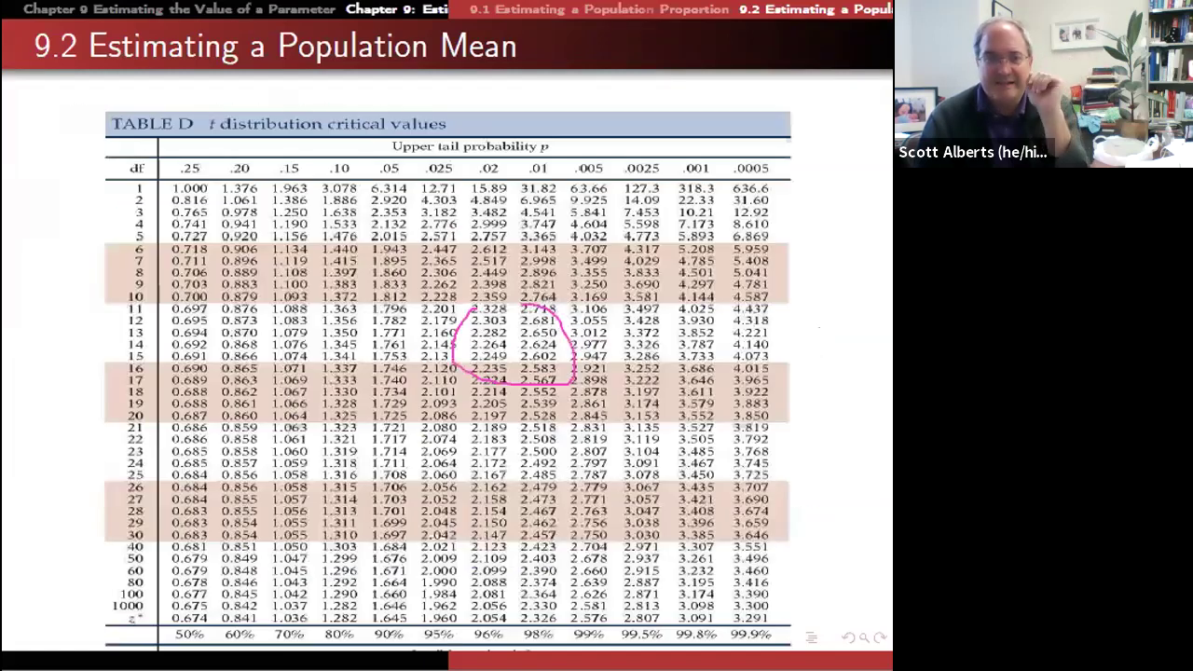
{"action": "key", "text": "Right"}
{"action": "key", "text": "Right"}
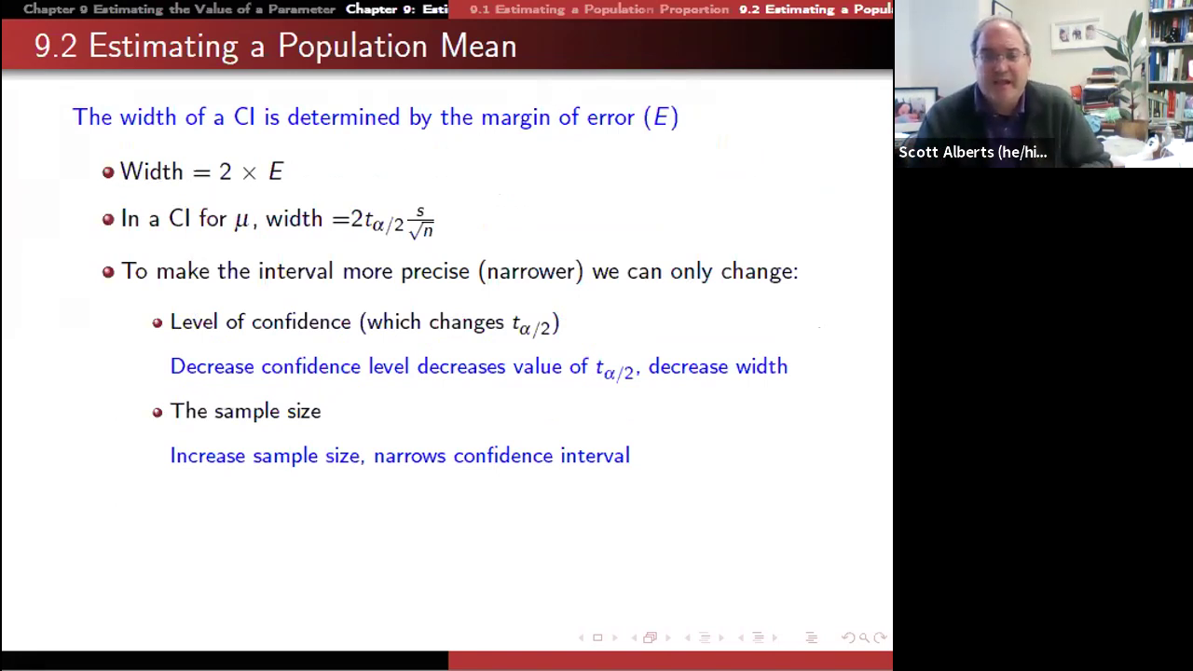
Annotate the width and sample-size formula slides, then advance to the n=144 example
{"action": "key", "text": "Right"}
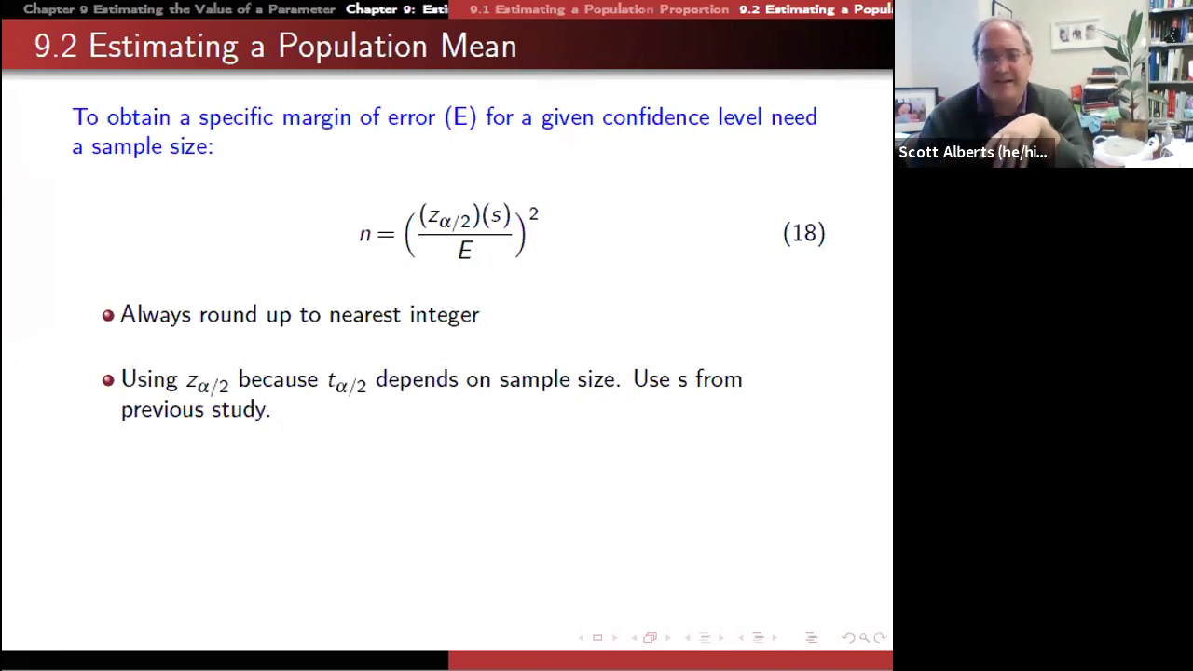
{"action": "key", "text": "Left"}
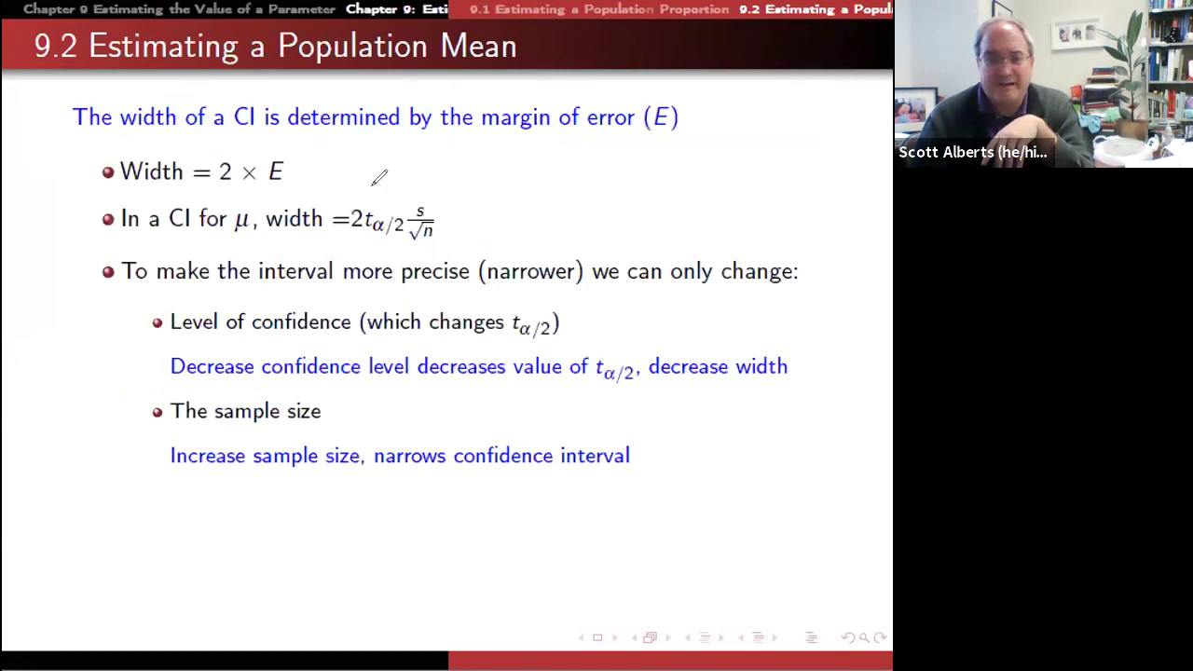
{"action": "mouse_move", "coordinate": [445, 194]}
{"action": "left_mouse_down"}
{"action": "mouse_move", "coordinate": [346, 224]}
{"action": "mouse_move", "coordinate": [462, 240]}
{"action": "mouse_move", "coordinate": [422, 172]}
{"action": "left_mouse_up"}
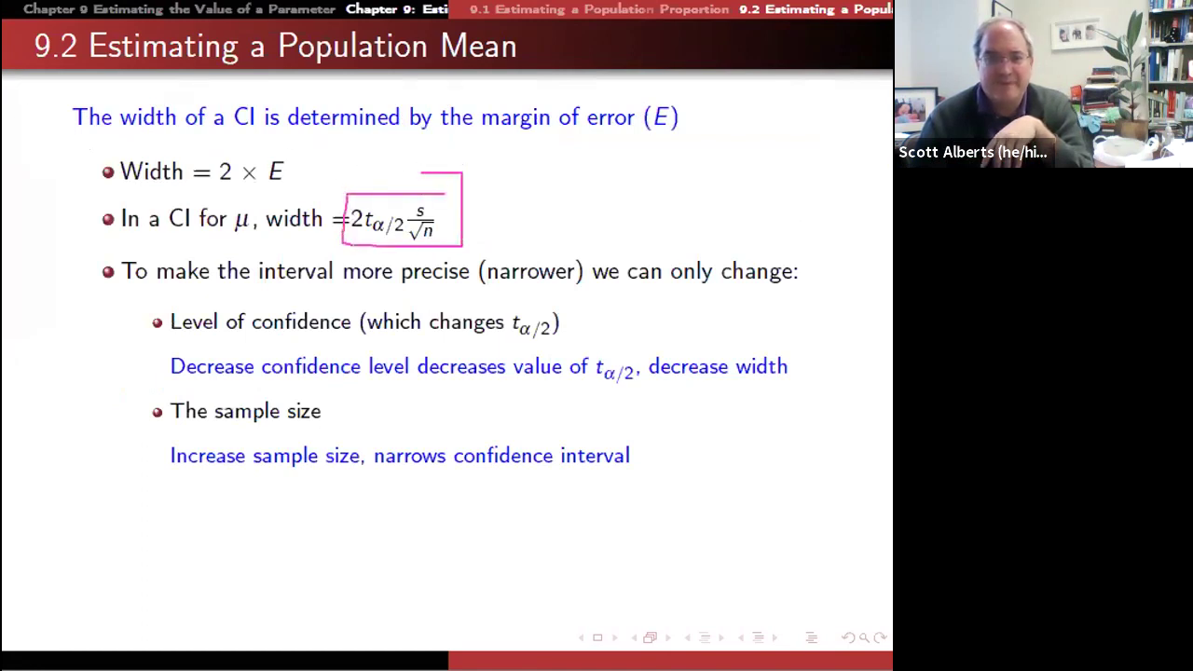
{"action": "key", "text": "Right"}
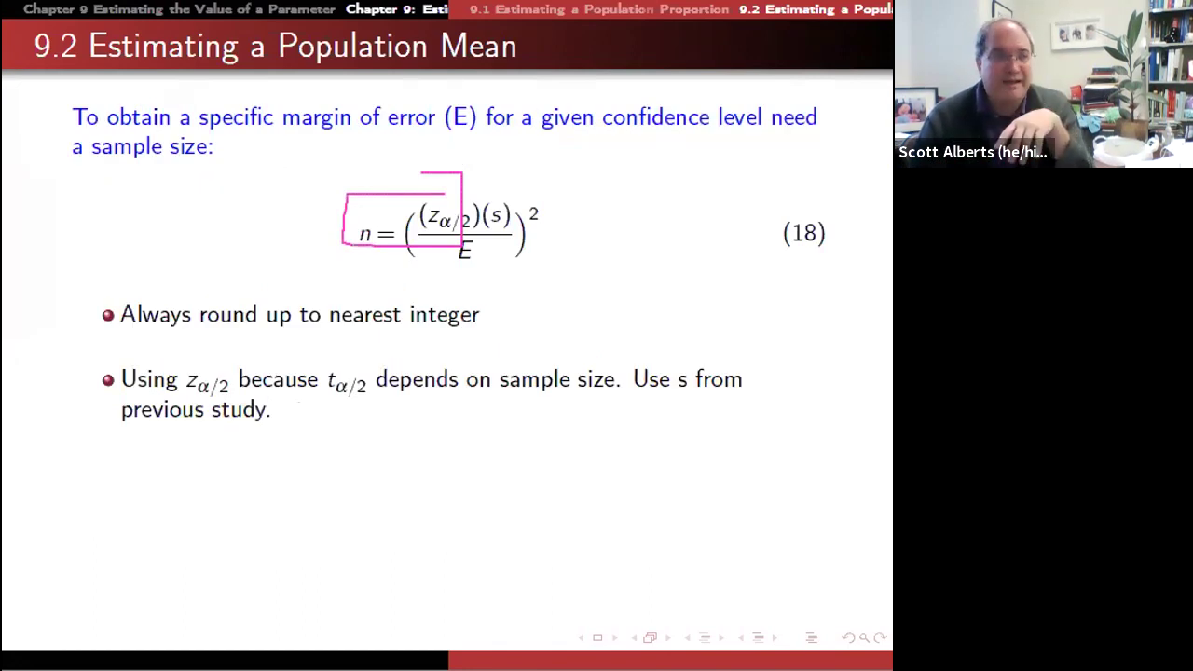
{"action": "key", "text": "e"}
{"action": "mouse_move", "coordinate": [395, 145]}
{"action": "left_mouse_down"}
{"action": "mouse_move", "coordinate": [438, 186]}
{"action": "mouse_move", "coordinate": [431, 170]}
{"action": "mouse_move", "coordinate": [437, 183]}
{"action": "mouse_move", "coordinate": [407, 195]}
{"action": "left_mouse_up"}
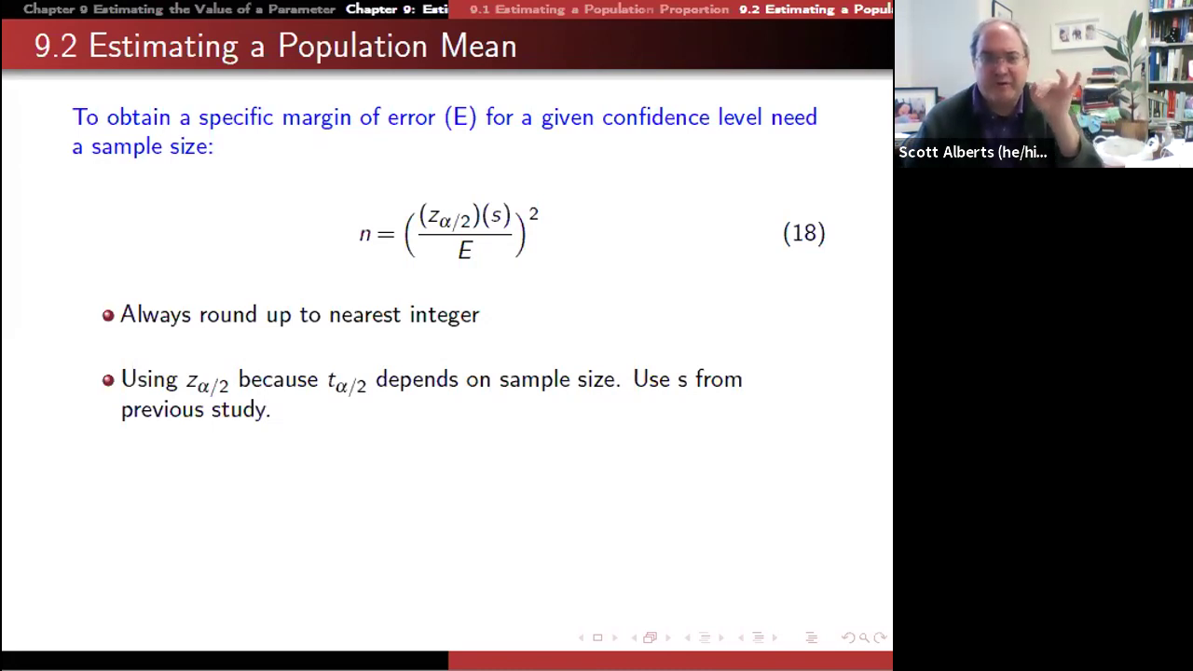
{"action": "key", "text": "Right"}
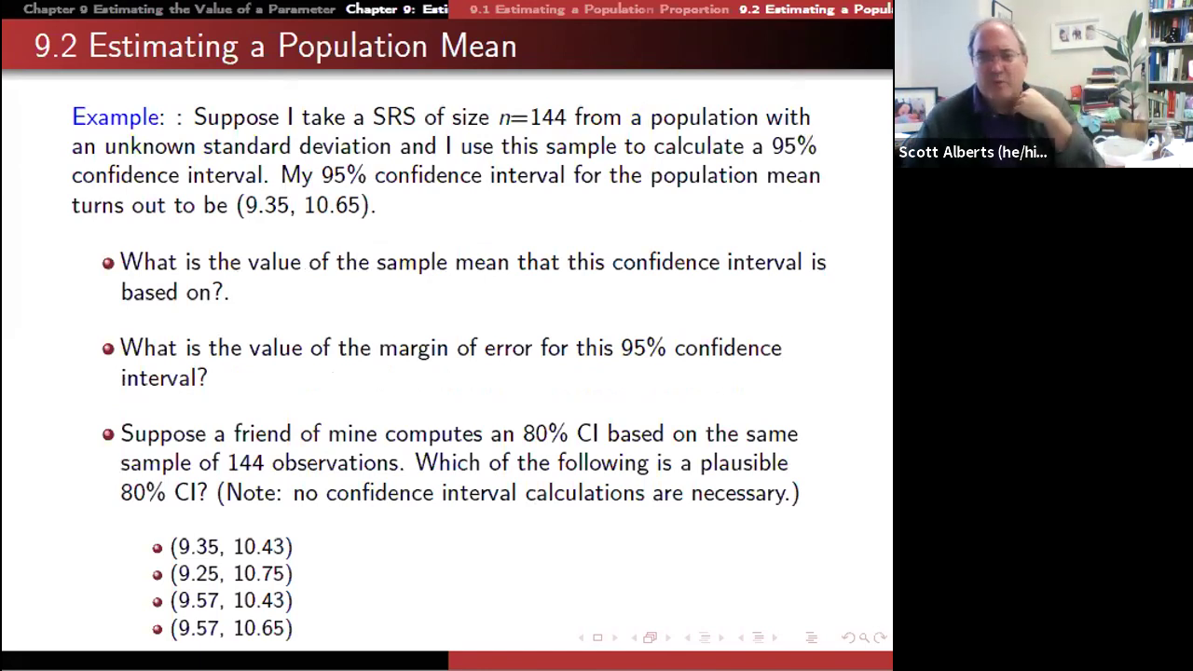
Page to the bottled-water example, then switch to the StatCrunch Lab 0 data table
{"action": "key", "text": "Right"}
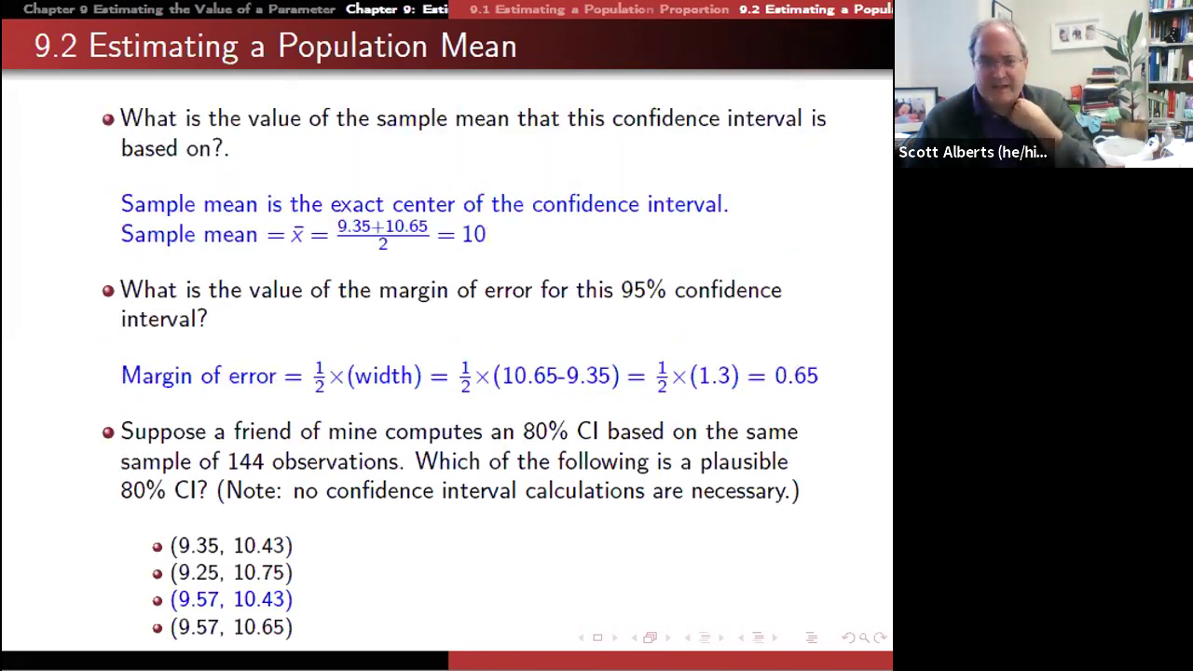
{"action": "key", "text": "Right"}
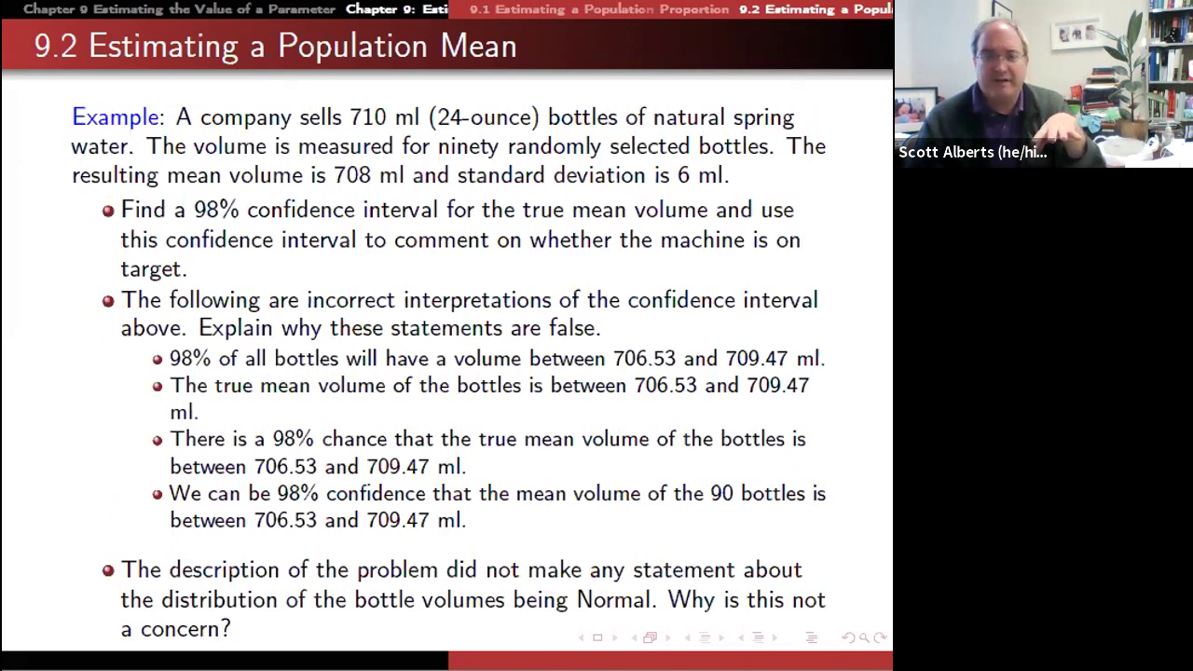
{"action": "key", "text": "alt+Tab"}
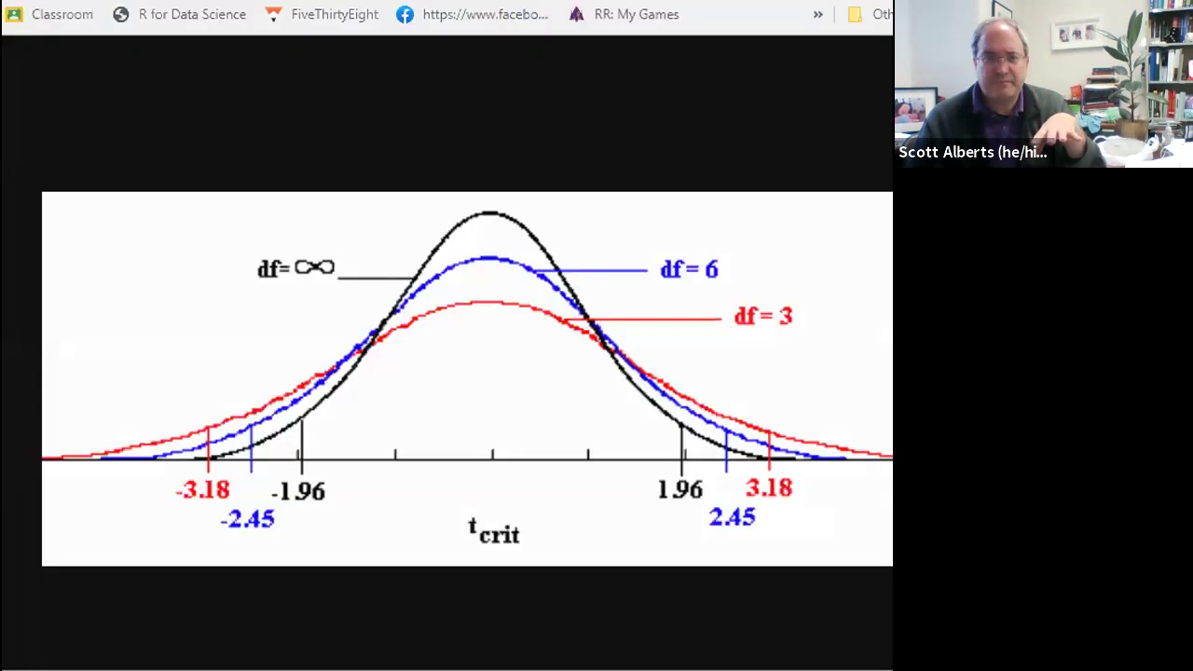
{"action": "key", "text": "ctrl+Tab"}
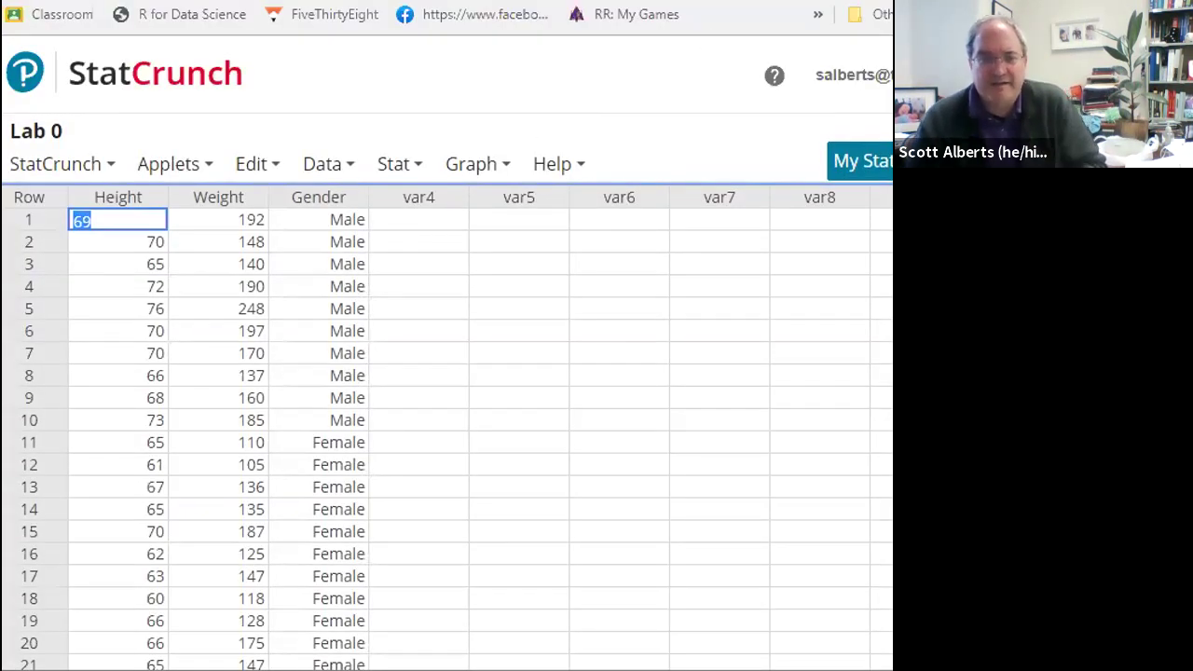
{"action": "scroll", "coordinate": [448, 391], "scroll_direction": "right", "scroll_amount": 5}
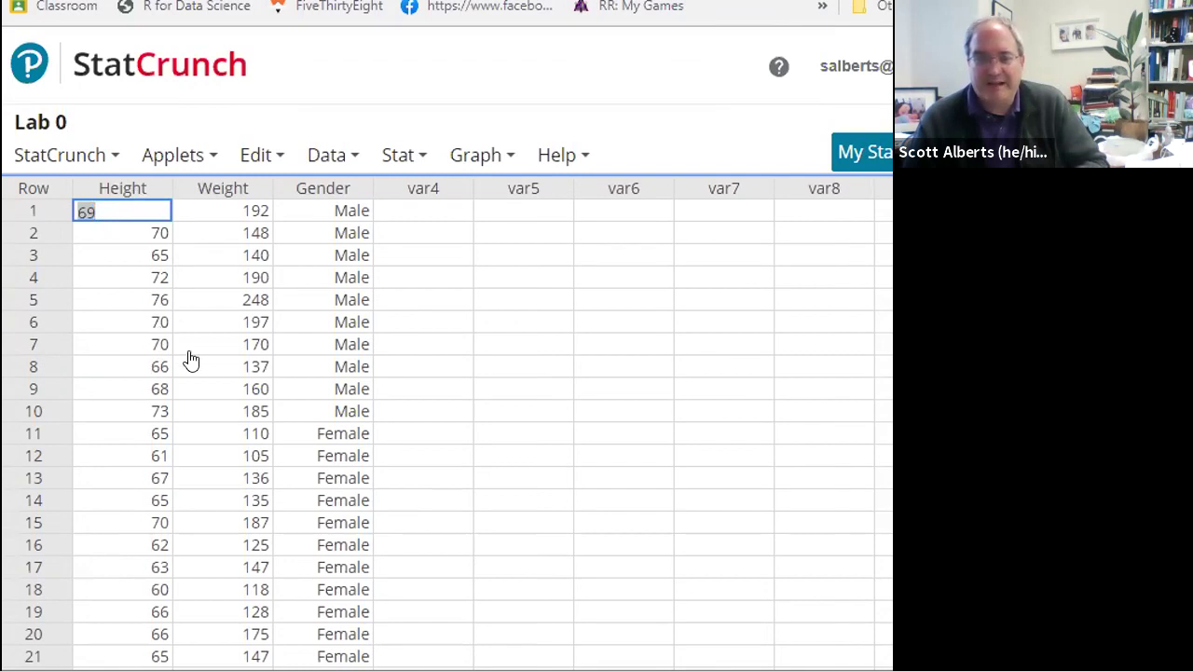
Open the Stat > T Stats > One Sample > With Data dialog
{"action": "left_click", "coordinate": [420, 157]}
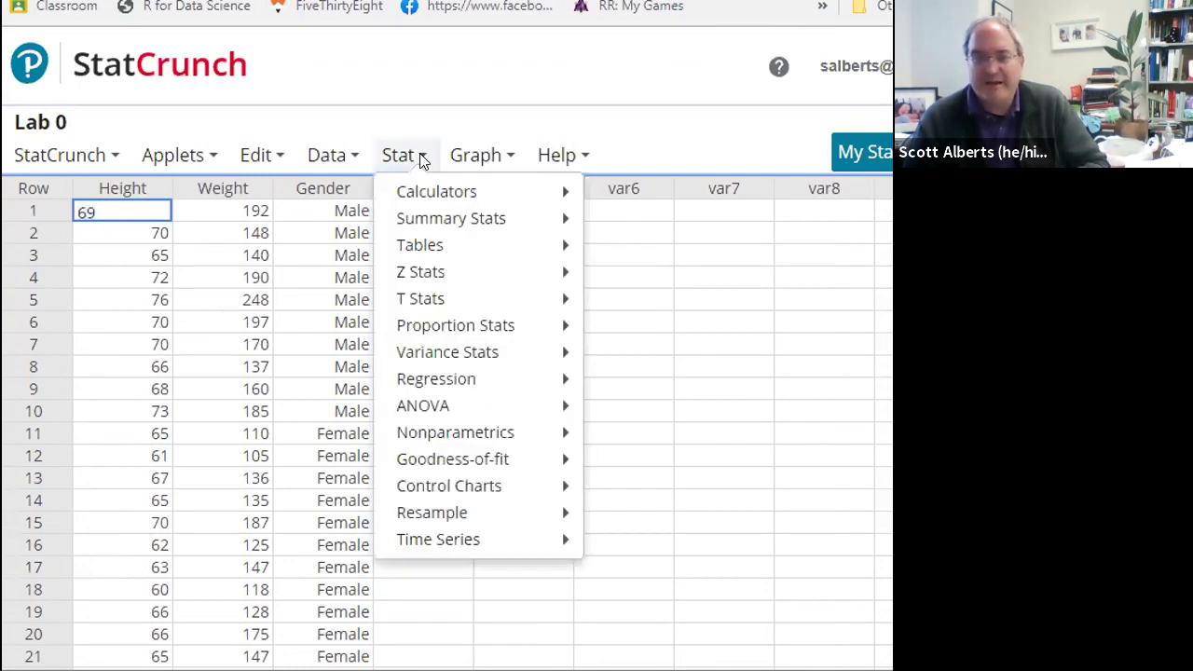
{"action": "mouse_move", "coordinate": [424, 275]}
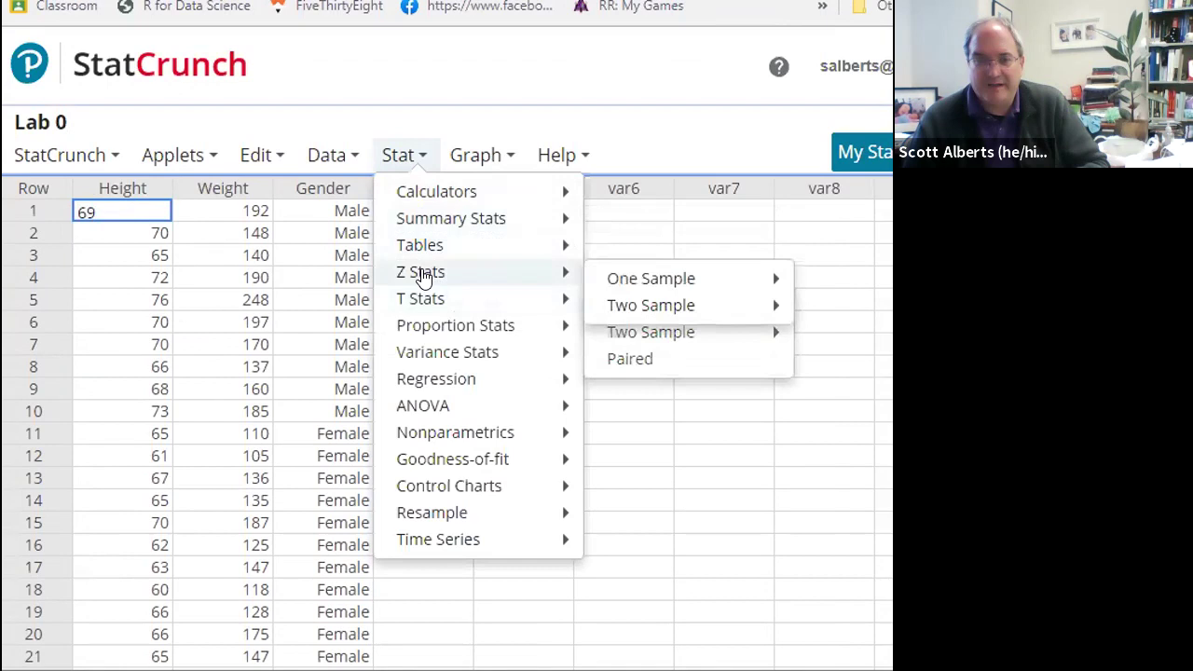
{"action": "mouse_move", "coordinate": [420, 298]}
{"action": "mouse_move", "coordinate": [625, 312]}
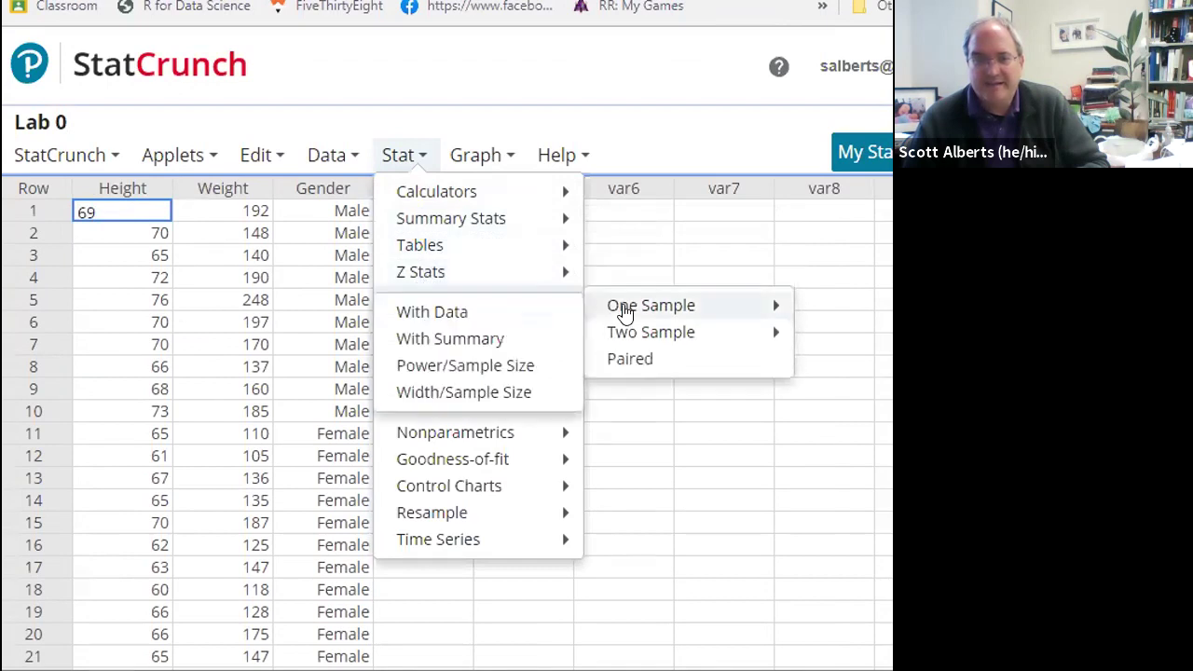
{"action": "left_click", "coordinate": [426, 315]}
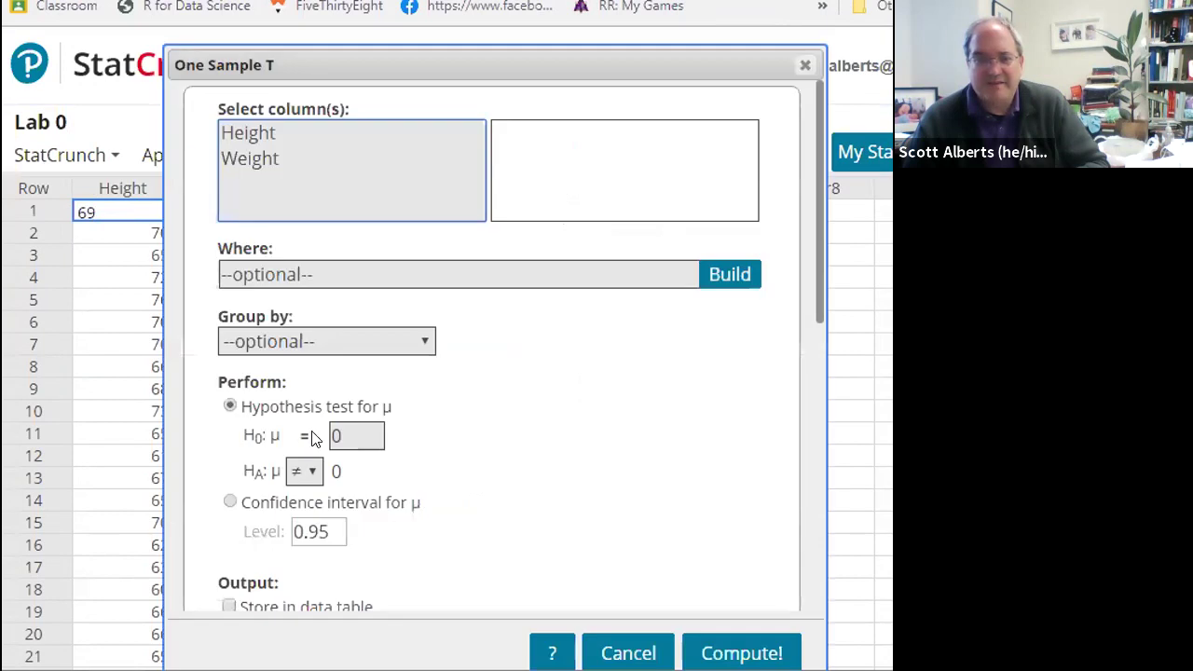
Compute a 95% T confidence interval for mean Height and highlight its limits 65.178527 to 68.730563
{"action": "left_click", "coordinate": [229, 502]}
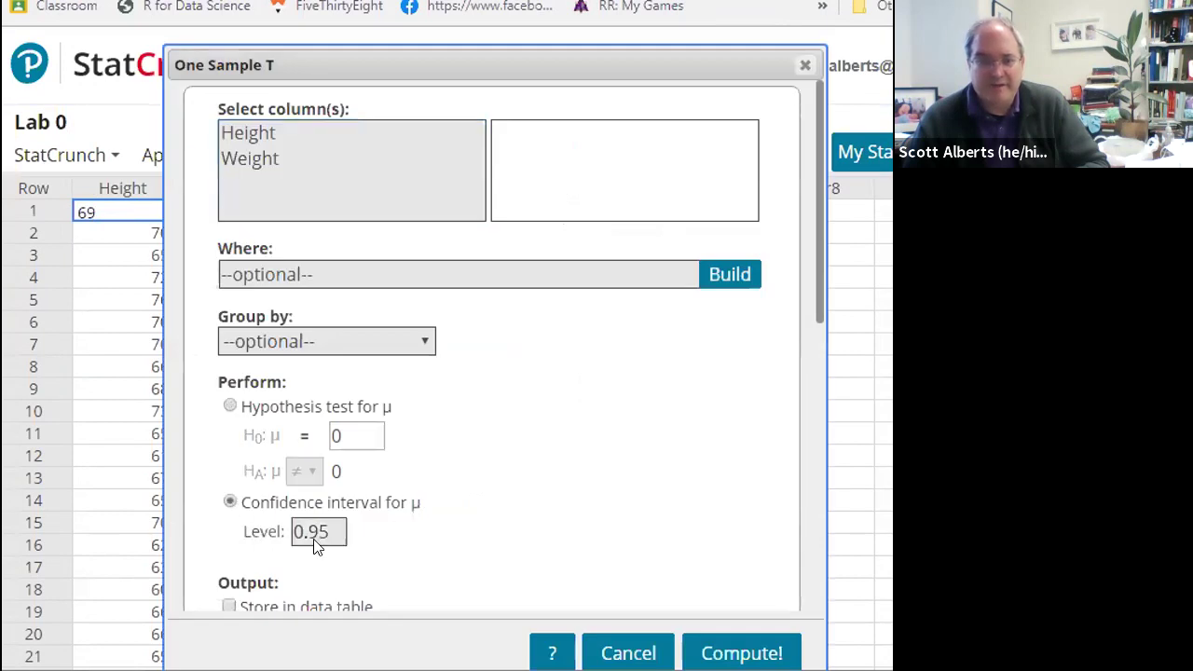
{"action": "left_click", "coordinate": [255, 132]}
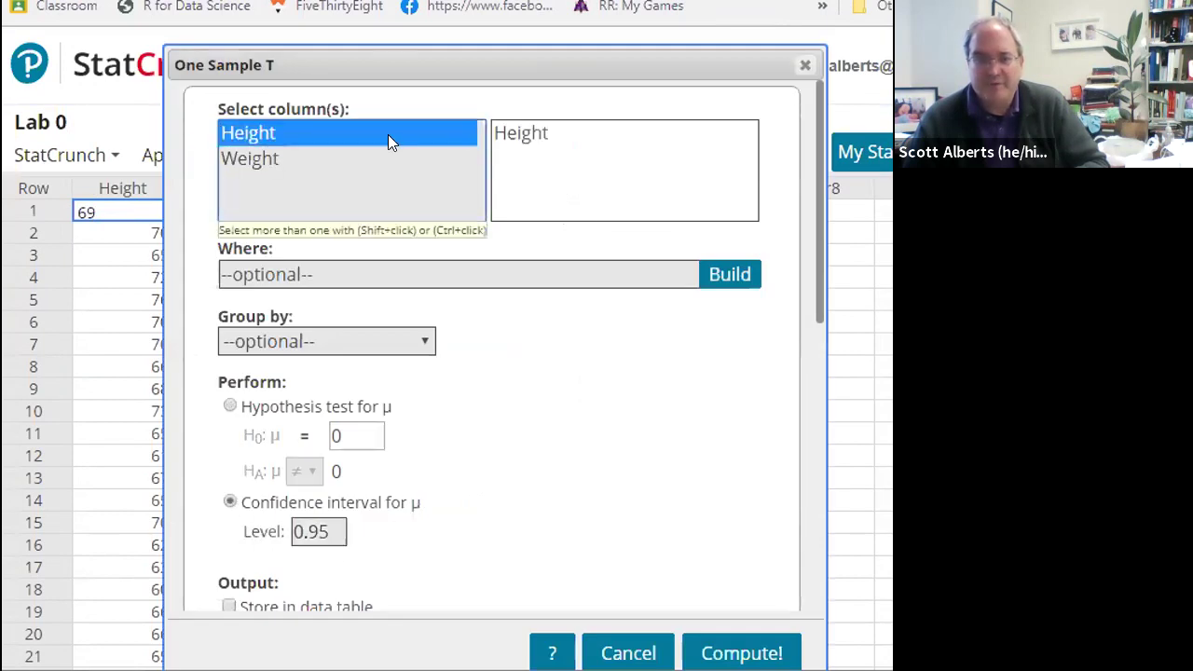
{"action": "left_click", "coordinate": [742, 653]}
{"action": "left_click_drag", "start_coordinate": [637, 184], "coordinate": [387, 179]}
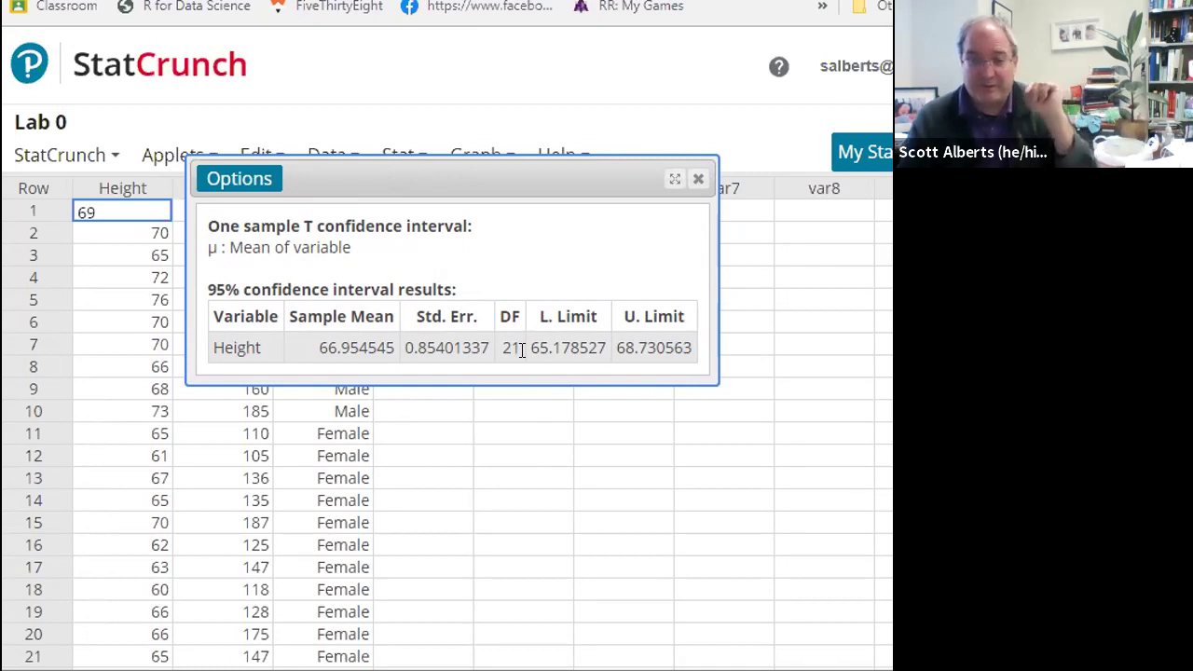
{"action": "left_click_drag", "start_coordinate": [530, 347], "coordinate": [683, 347]}
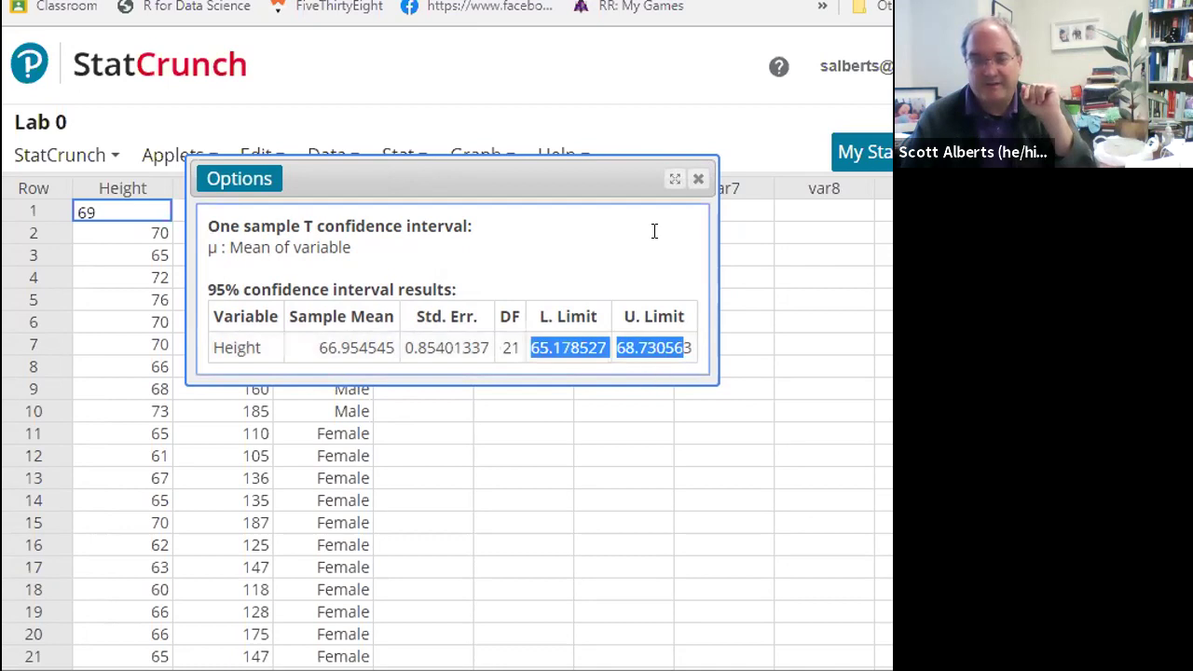
Close the Height interval results and reopen the One Sample T With Data dialog
{"action": "left_click", "coordinate": [698, 179]}
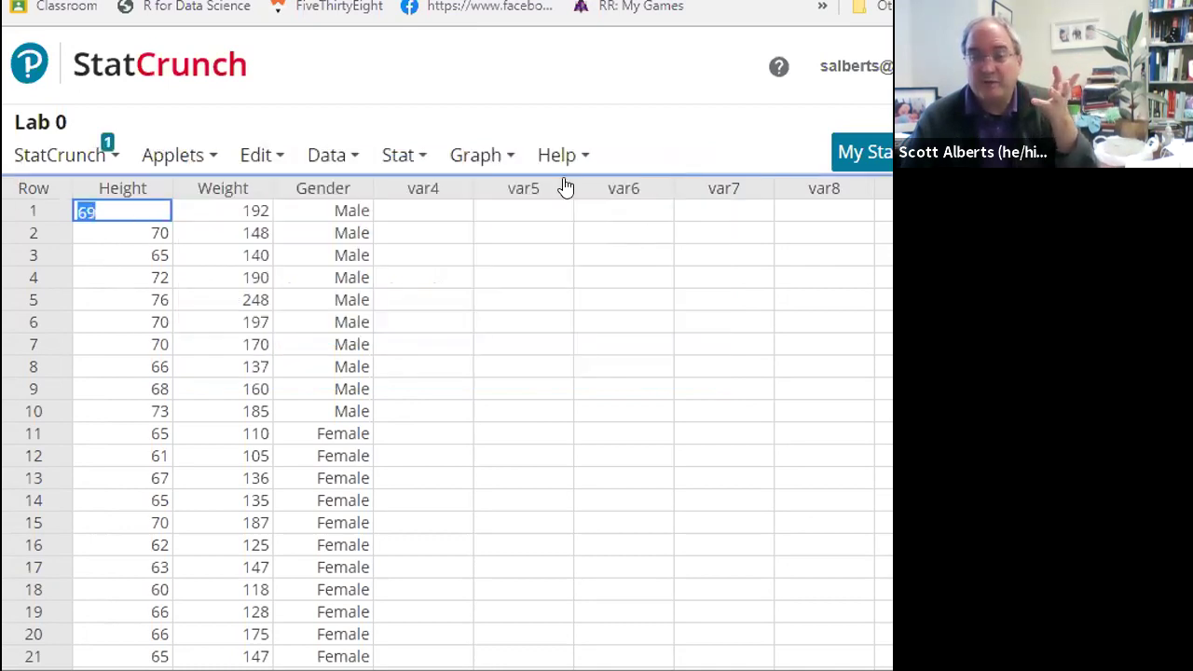
{"action": "left_click", "coordinate": [405, 157]}
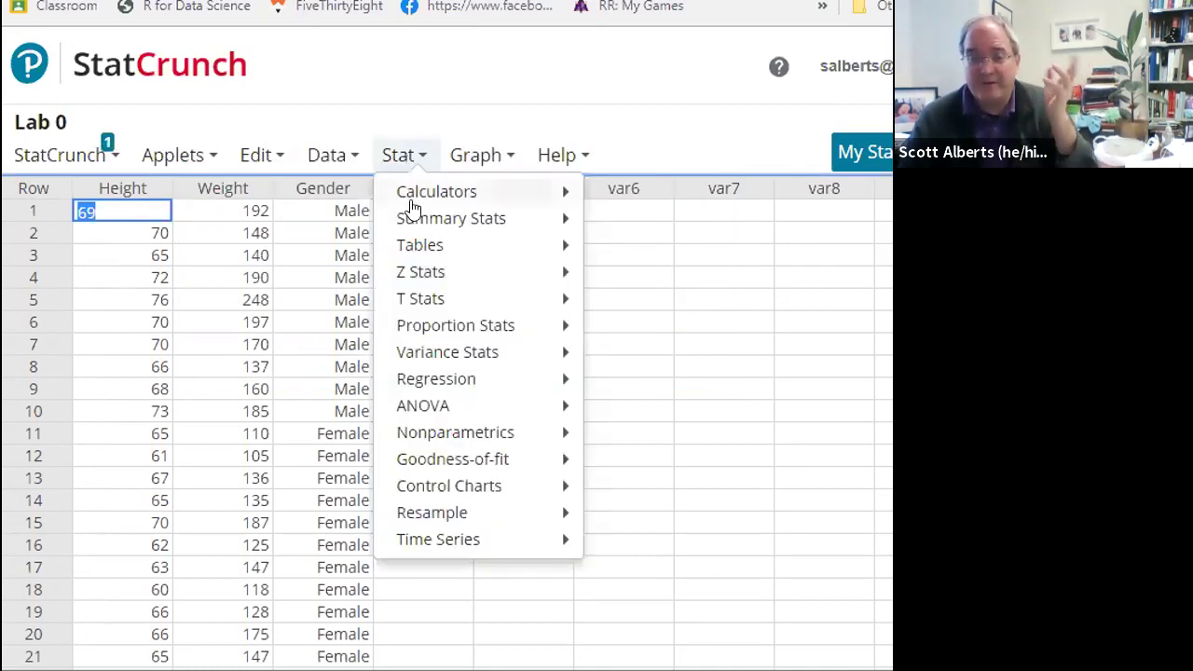
{"action": "mouse_move", "coordinate": [419, 301]}
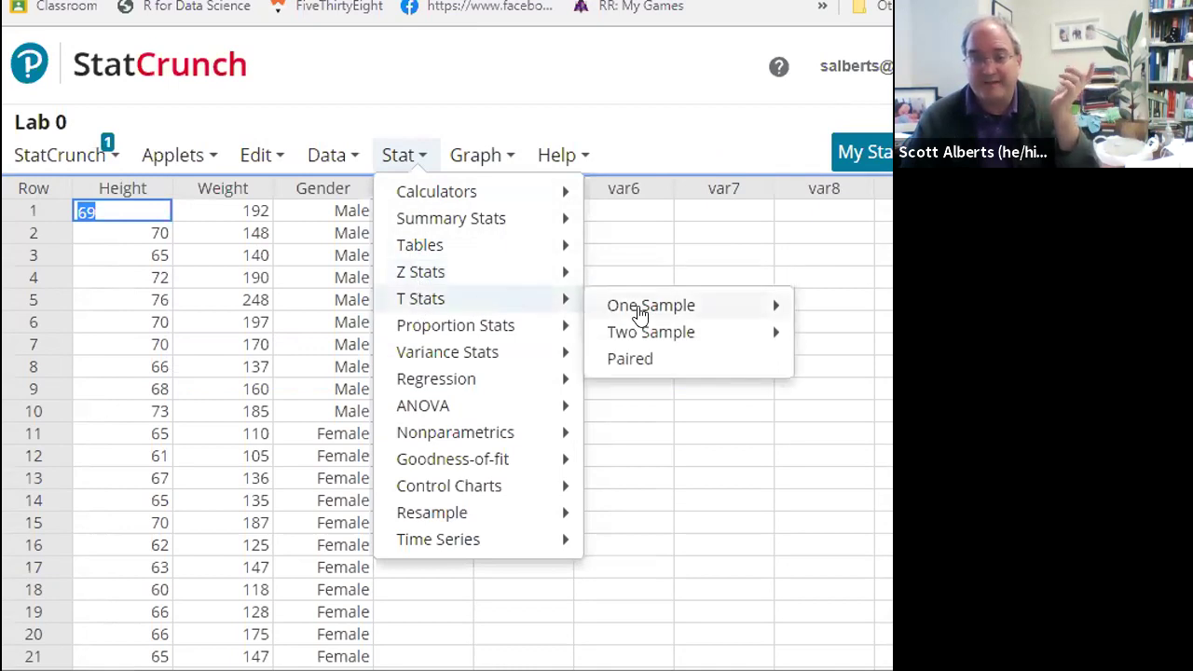
{"action": "mouse_move", "coordinate": [642, 314]}
{"action": "left_click", "coordinate": [457, 341]}
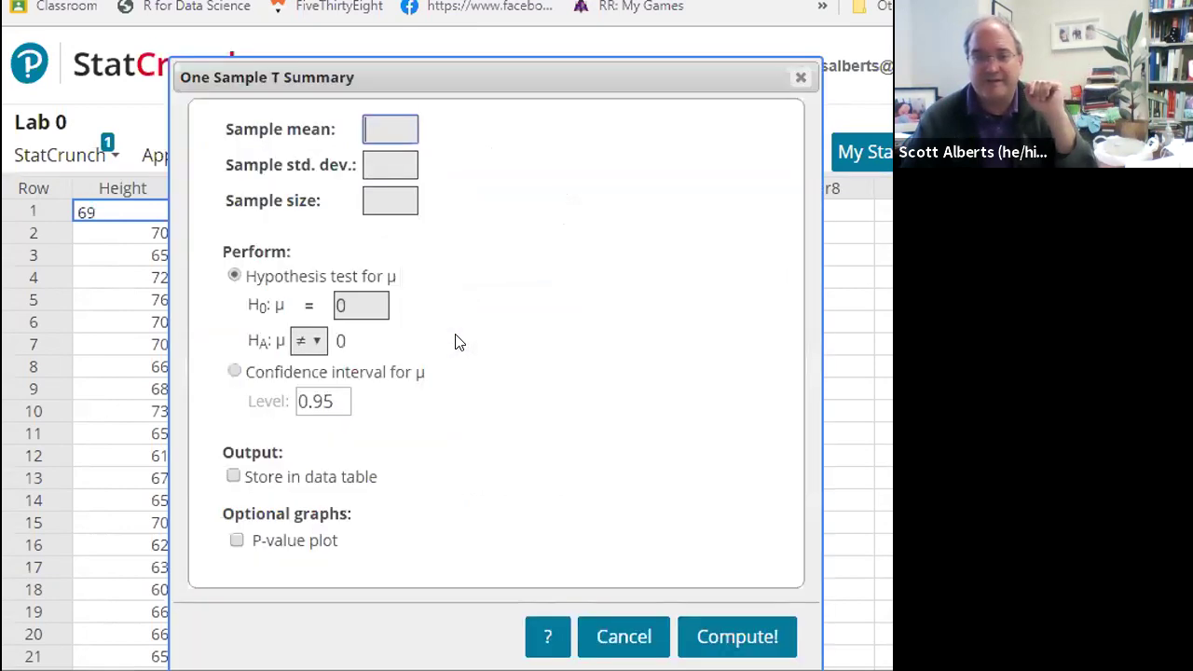
{"action": "left_click", "coordinate": [624, 637]}
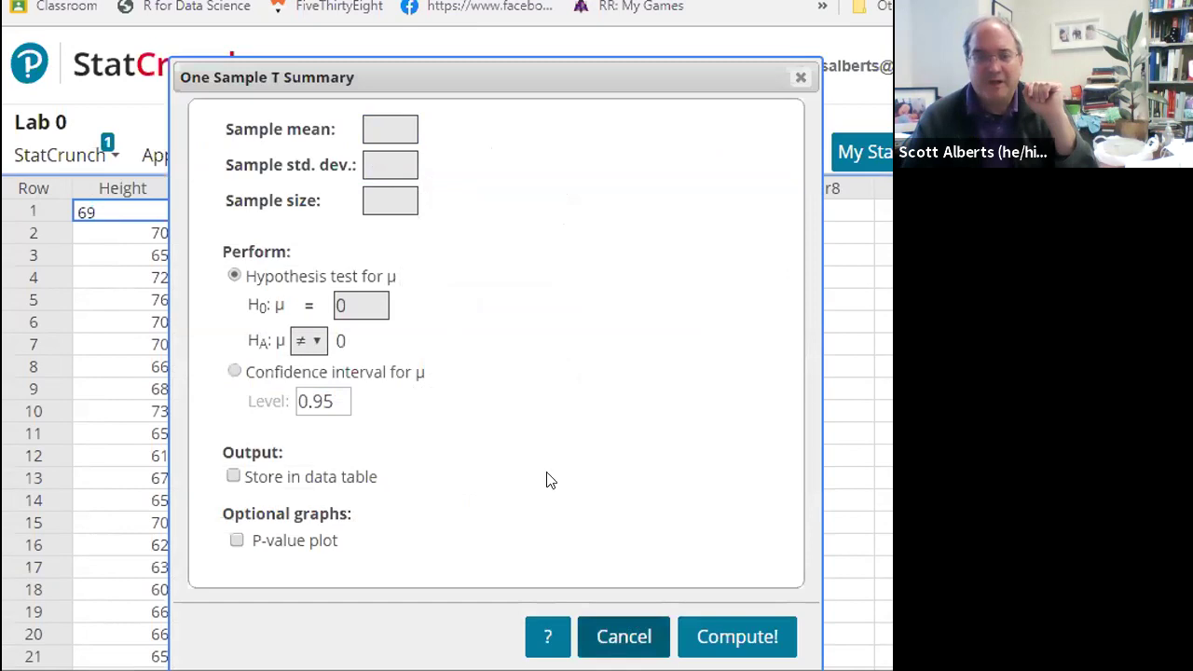
{"action": "left_click", "coordinate": [404, 155]}
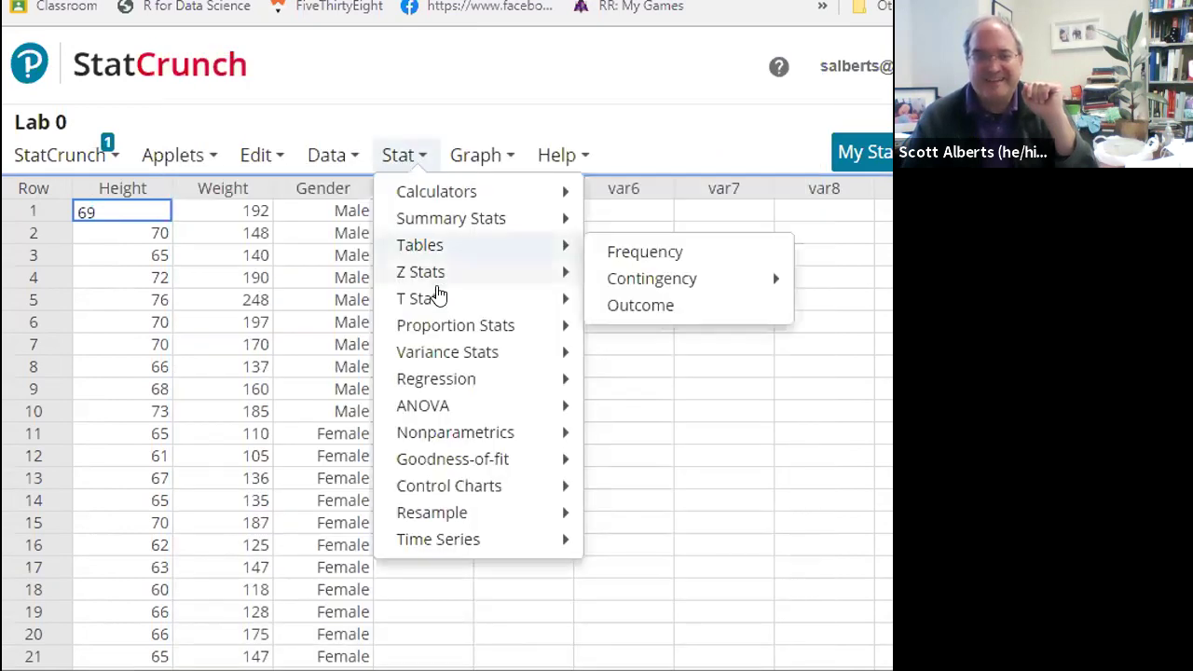
{"action": "mouse_move", "coordinate": [435, 300]}
{"action": "mouse_move", "coordinate": [650, 307]}
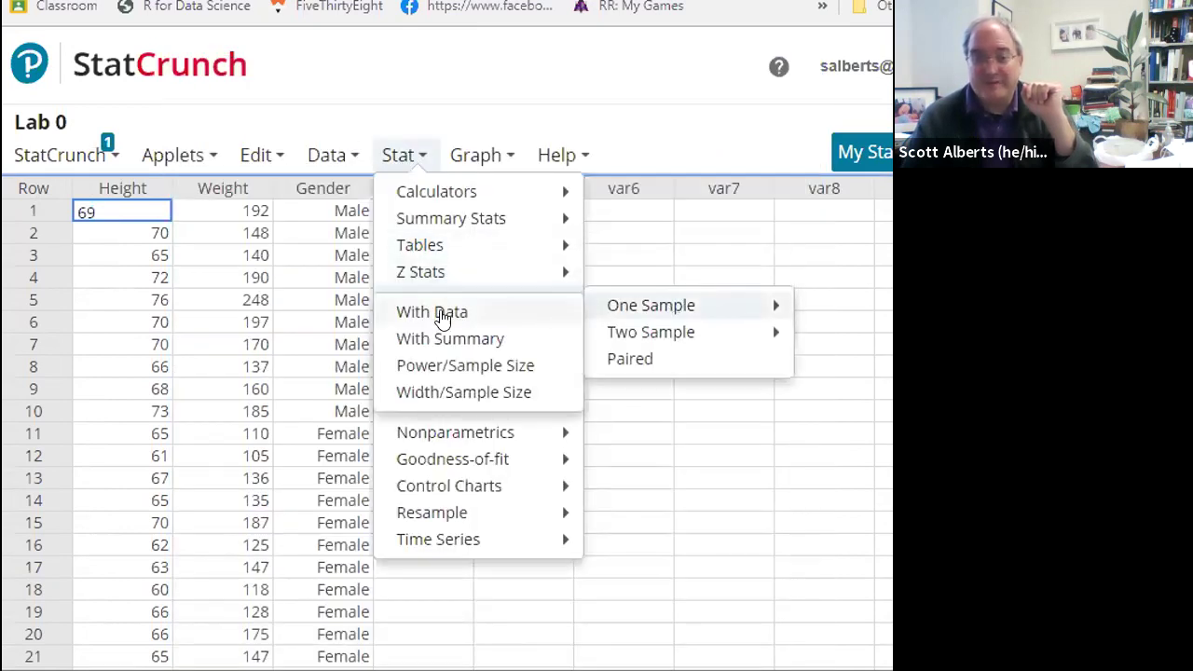
{"action": "left_click", "coordinate": [456, 314]}
Compute 95% confidence intervals for Height grouped by Gender: Female 62.754704–66.245296, Male 67.577078–72.222922
{"action": "left_click", "coordinate": [263, 134]}
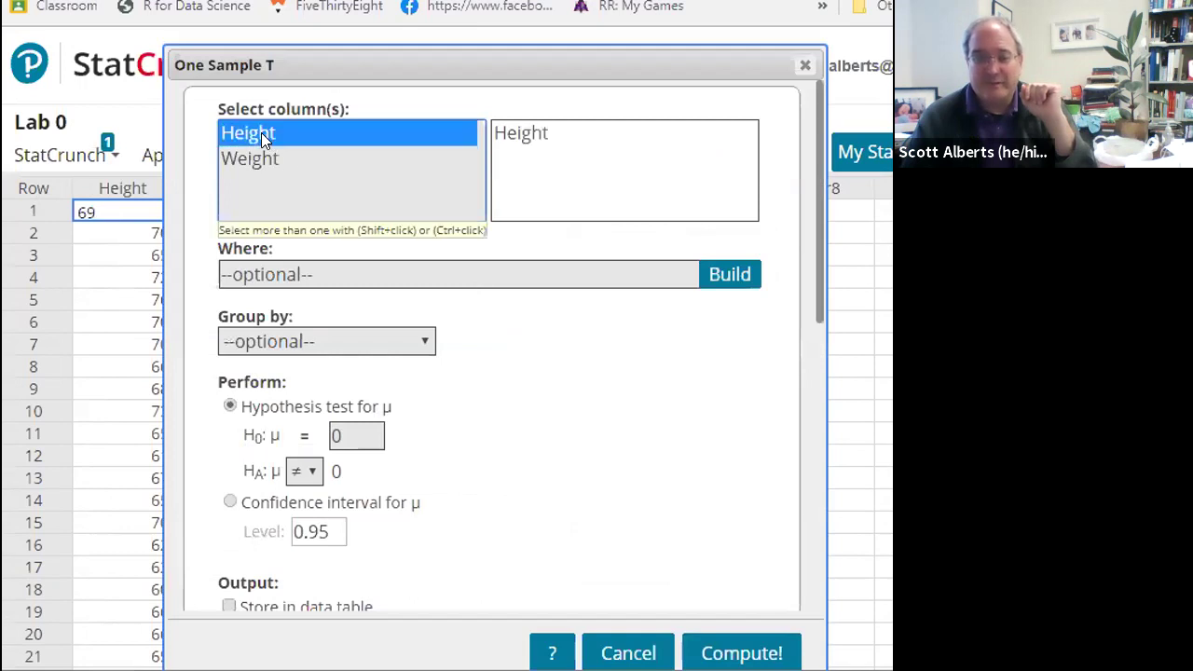
{"action": "left_click", "coordinate": [280, 342]}
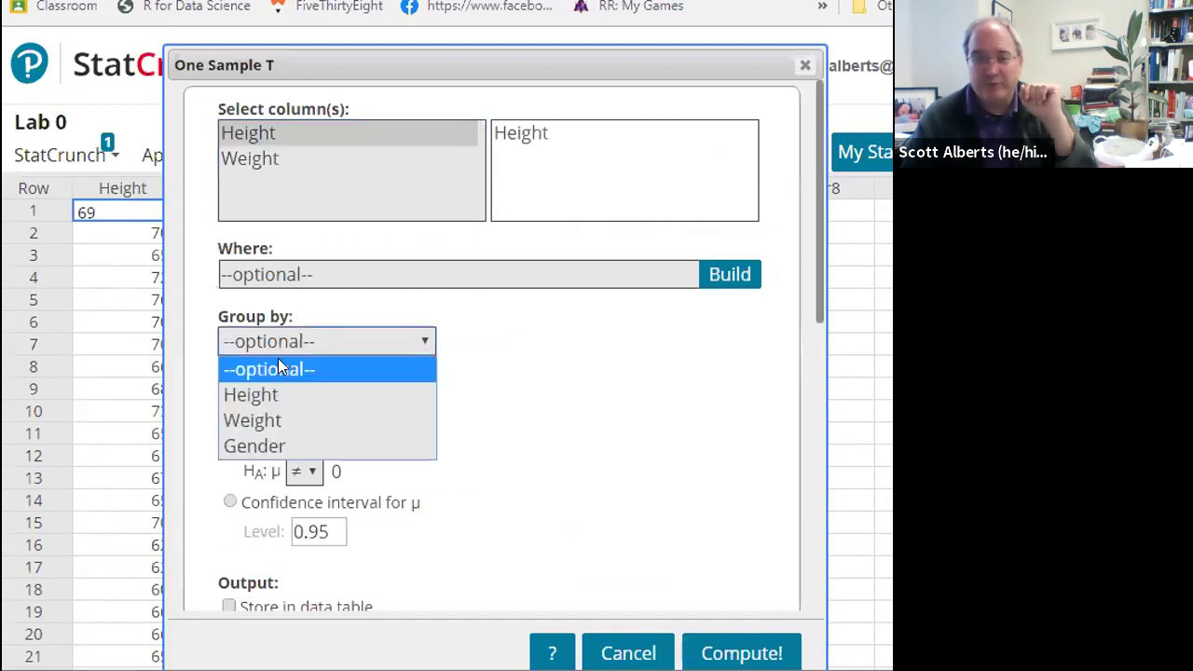
{"action": "left_click", "coordinate": [263, 440]}
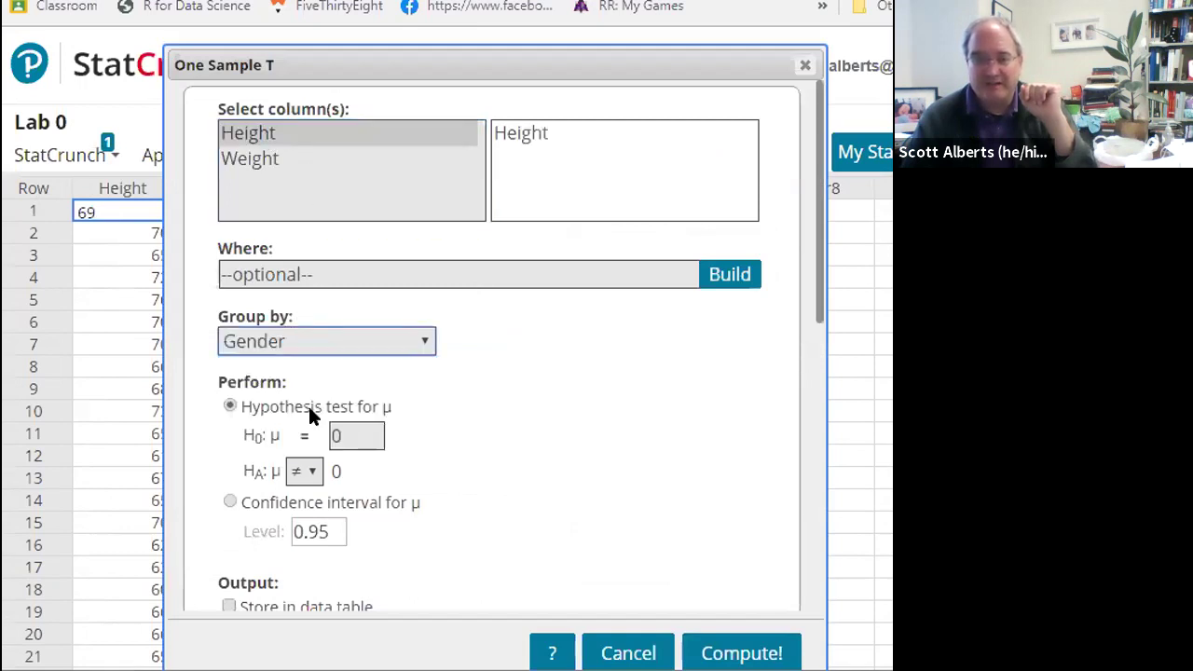
{"action": "left_click", "coordinate": [231, 501]}
{"action": "left_click", "coordinate": [741, 653]}
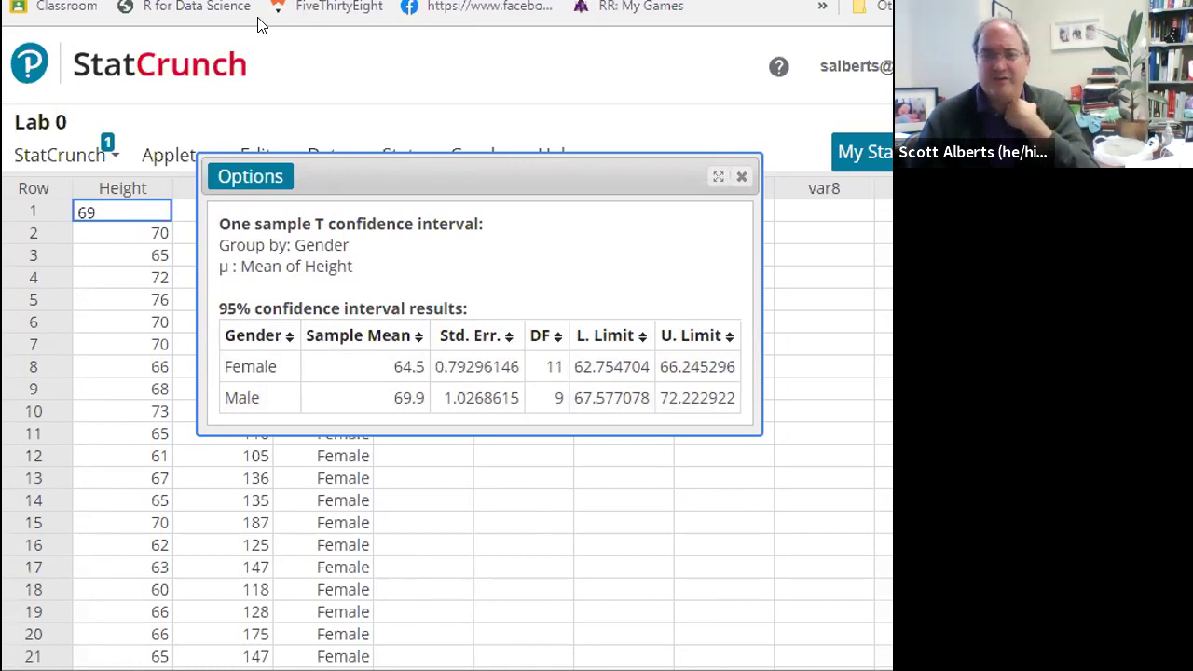
Glance at the STAT 190 Doodle Page sheet, then return and close the StatCrunch CI results
{"action": "key", "text": "ctrl+Tab"}
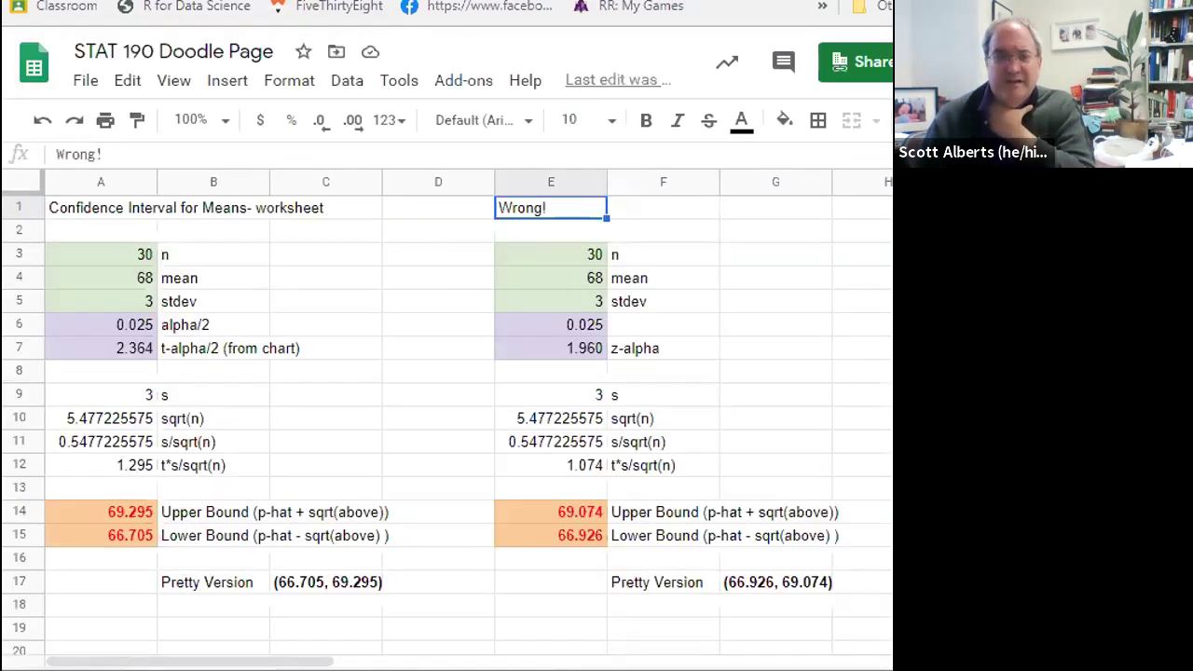
{"action": "key", "text": "ctrl+shift+Tab"}
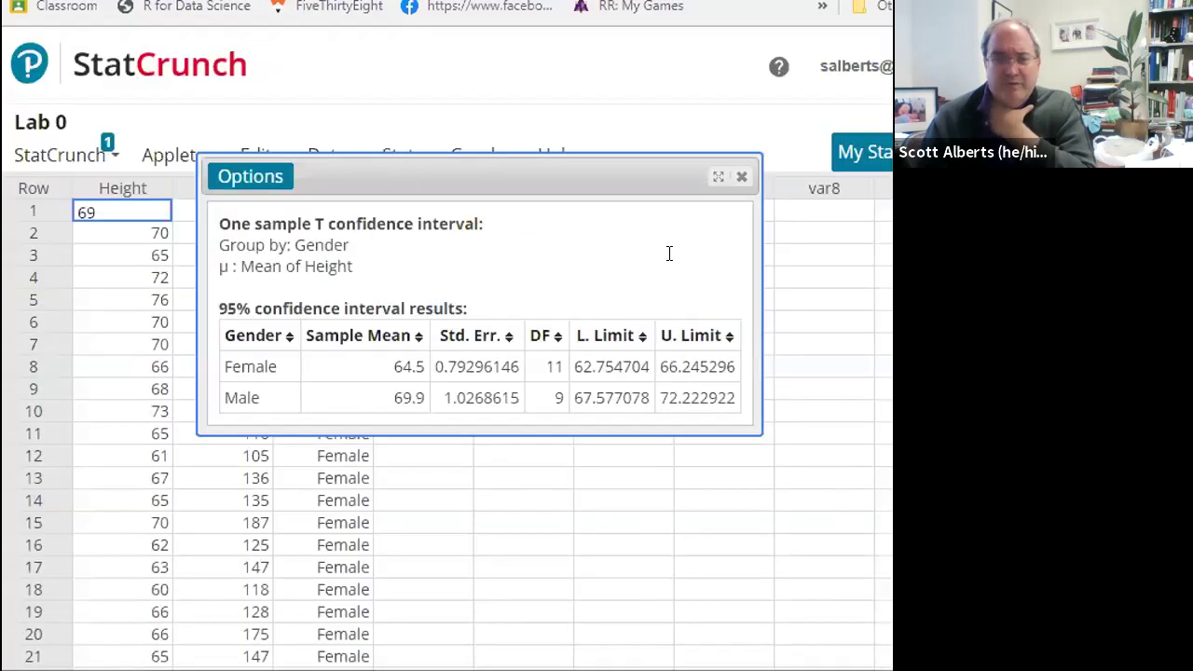
{"action": "left_click", "coordinate": [738, 179]}
Compute Height summary statistics grouped by Gender (females: n 12, mean 64.5, SD 2.7468991), then view the CI worksheet
{"action": "left_click", "coordinate": [357, 158]}
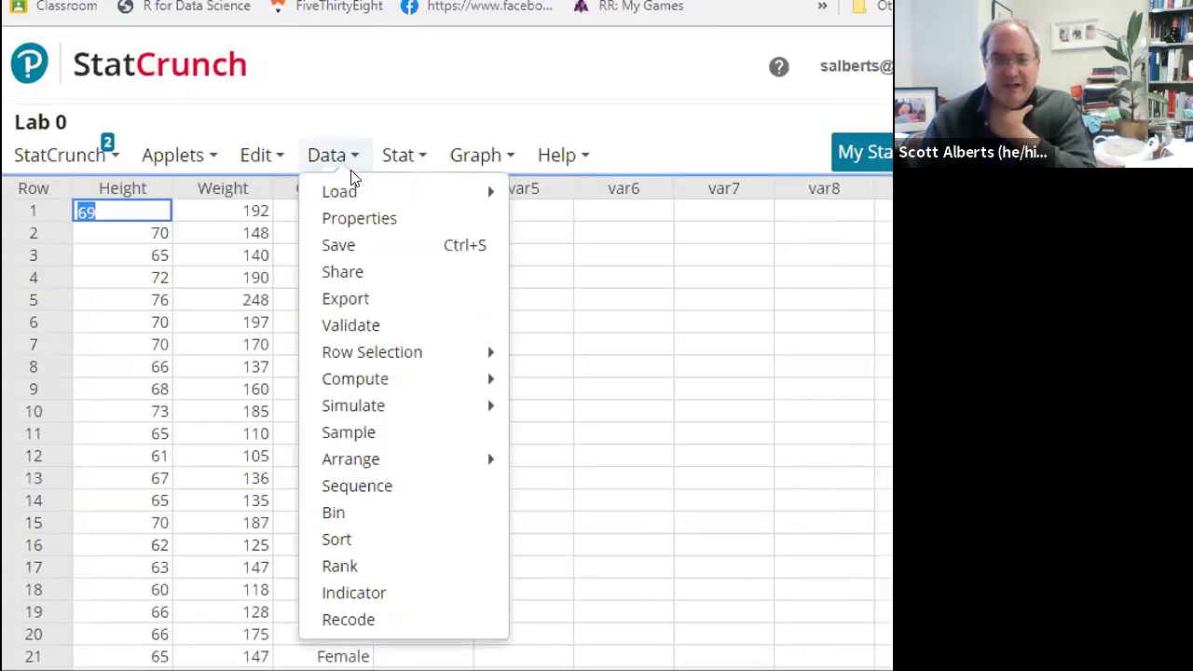
{"action": "left_click", "coordinate": [420, 159]}
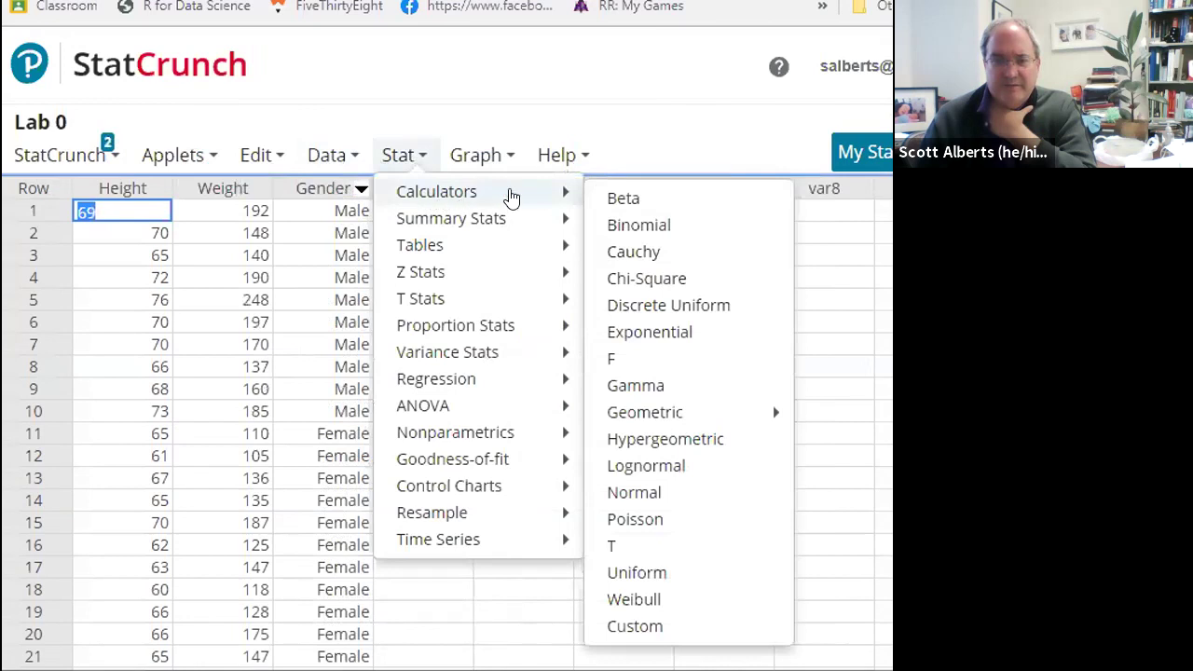
{"action": "mouse_move", "coordinate": [543, 224]}
{"action": "left_click", "coordinate": [637, 228]}
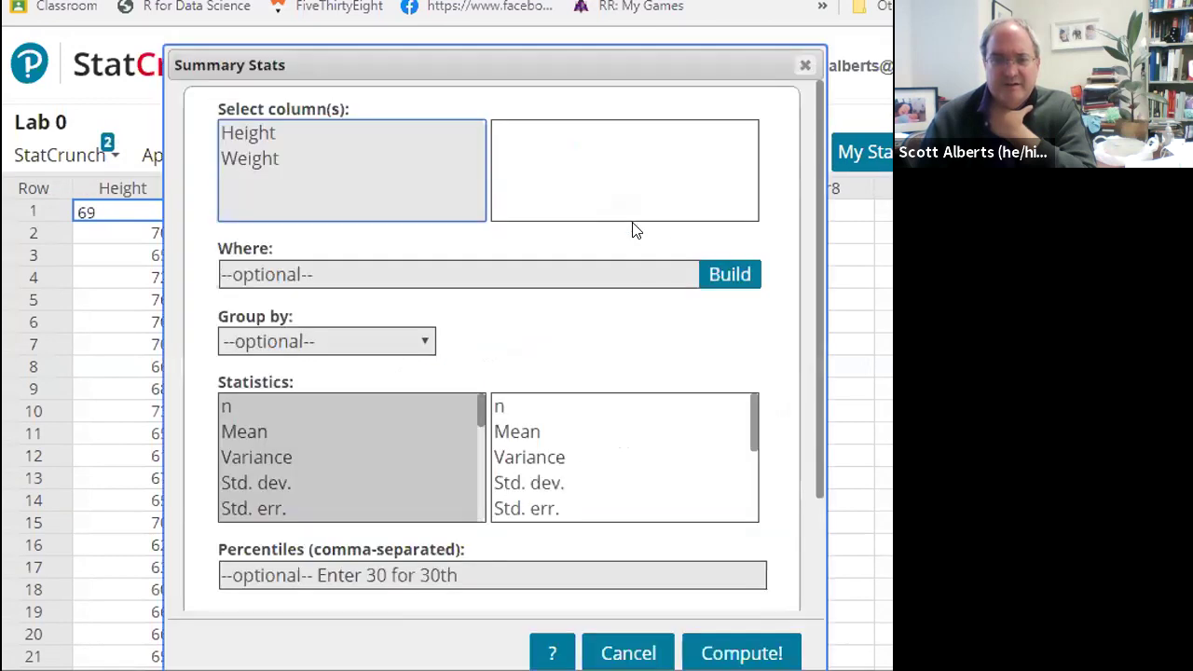
{"action": "left_click", "coordinate": [245, 155]}
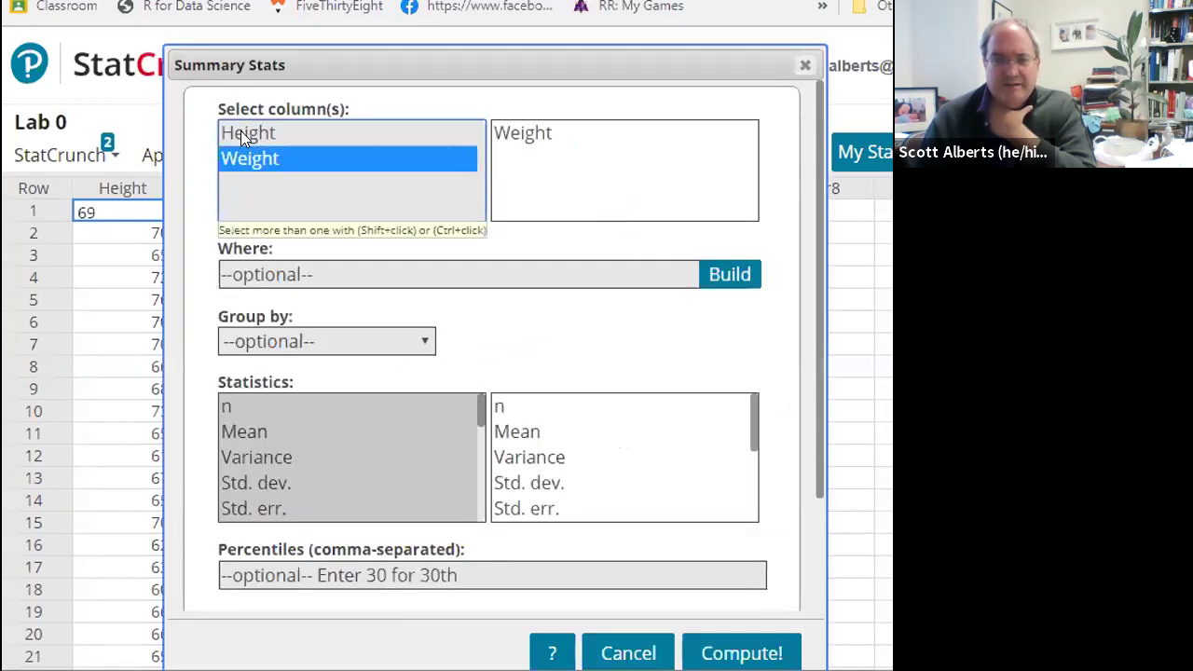
{"action": "left_click", "coordinate": [242, 131]}
{"action": "left_click", "coordinate": [257, 342]}
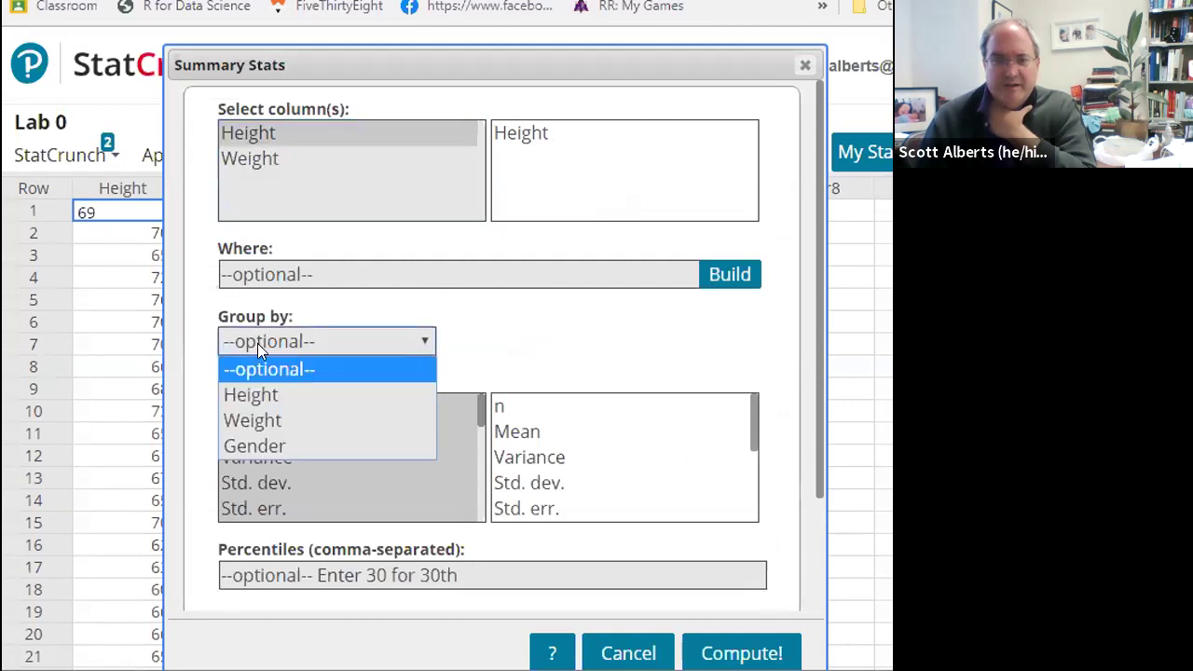
{"action": "left_click", "coordinate": [261, 440]}
{"action": "left_click", "coordinate": [738, 652]}
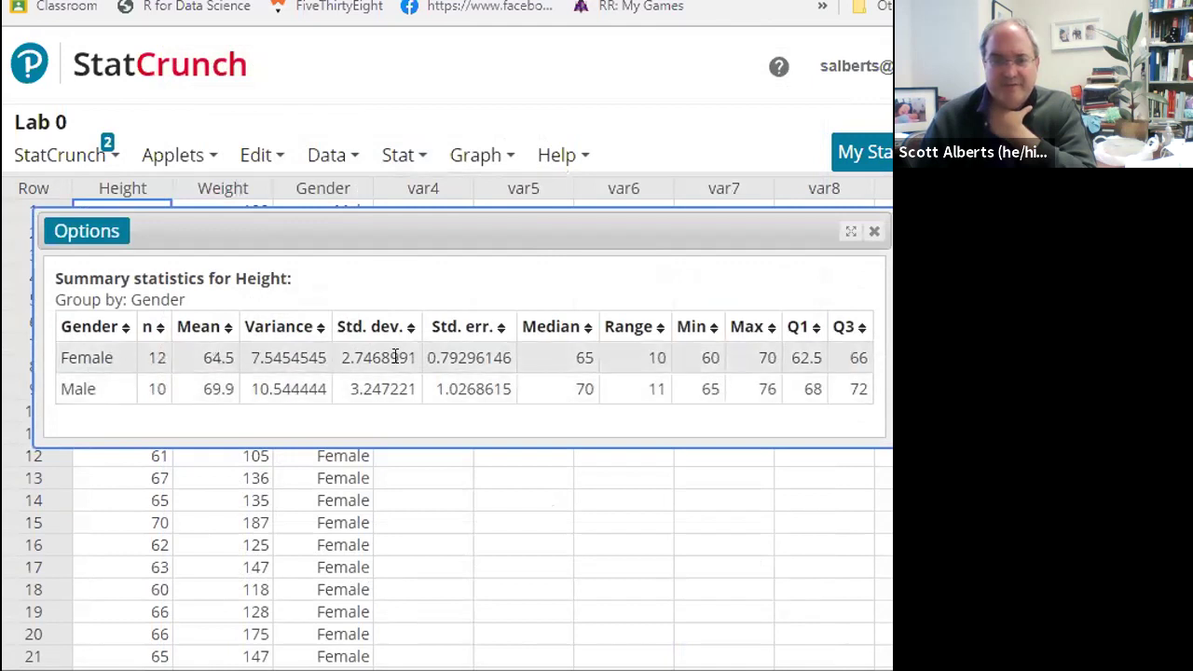
{"action": "key", "text": "ctrl+Tab"}
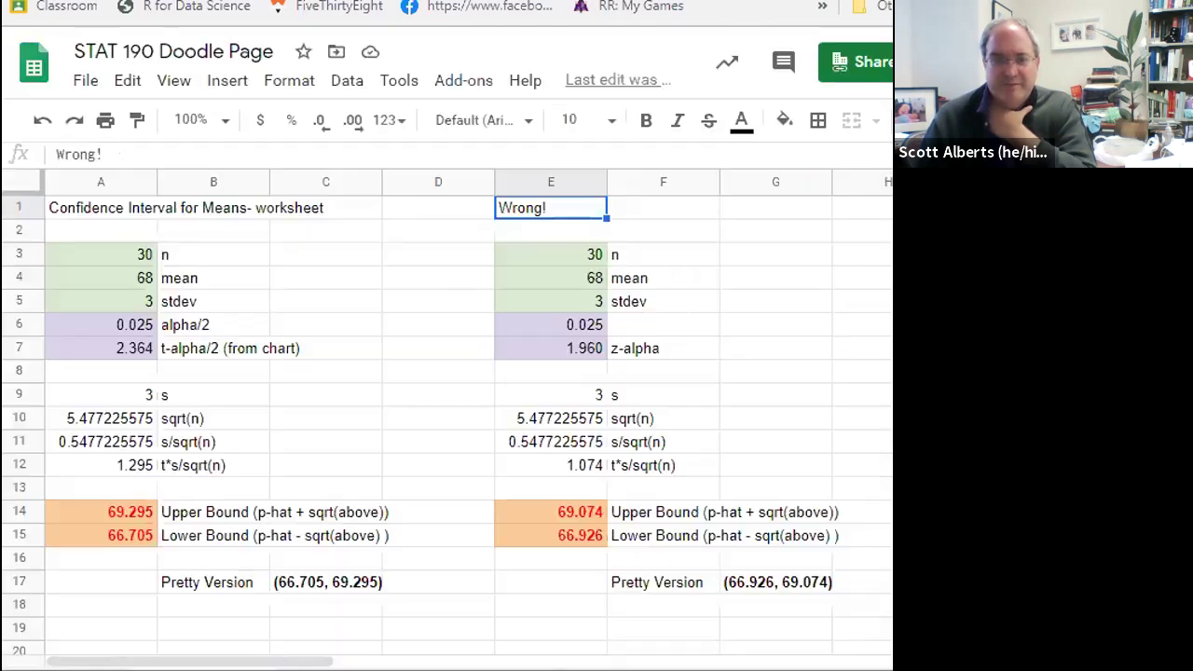
Enter the female standard deviation 2.74 in cell A5, checking it against the StatCrunch summary
{"action": "left_click", "coordinate": [113, 279]}
{"action": "key", "text": "Down"}
{"action": "type", "text": "2.74"}
{"action": "key", "text": "Return"}
{"action": "key", "text": "Up"}
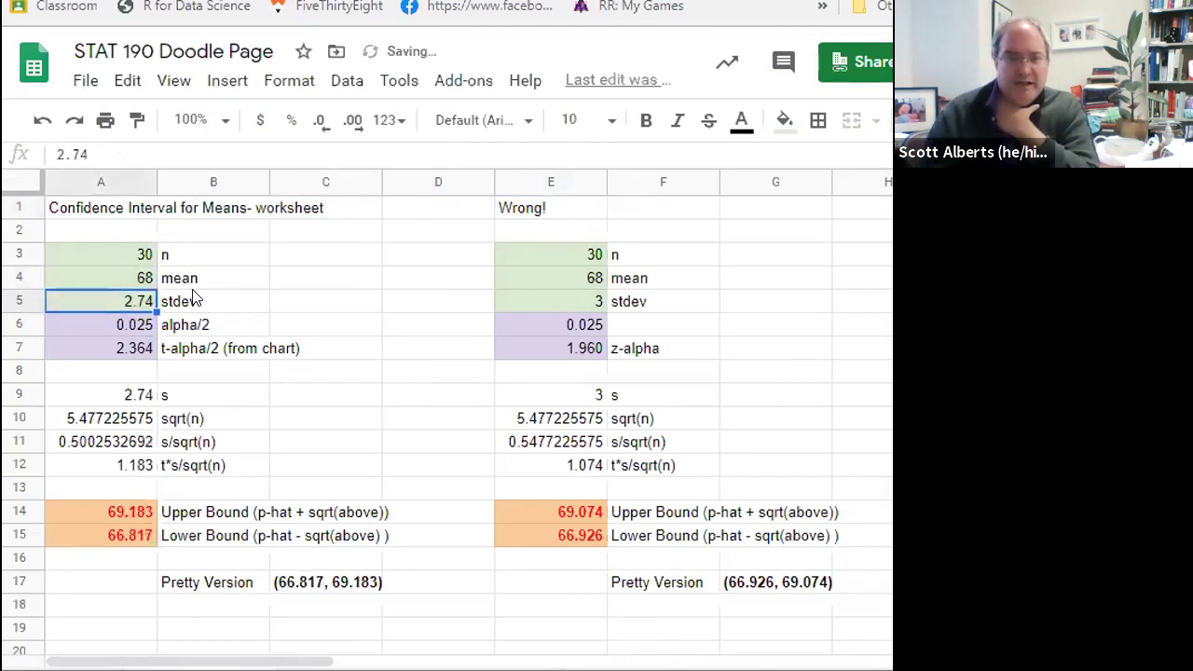
{"action": "key", "text": "ctrl+shift+Tab"}
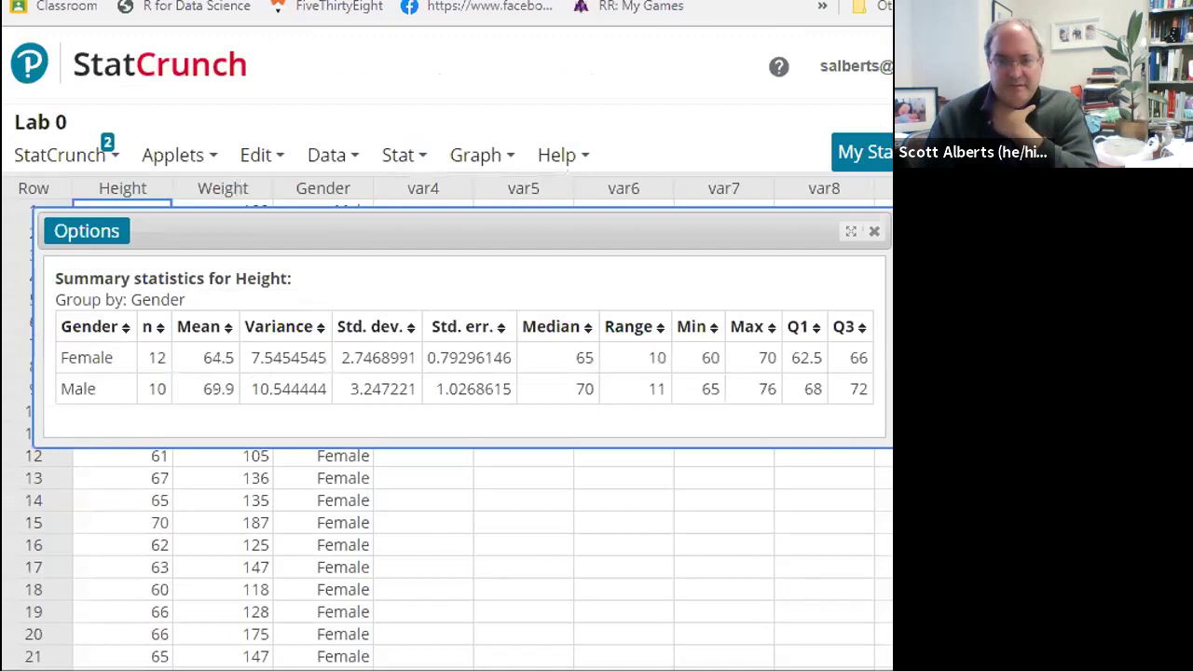
{"action": "key", "text": "ctrl+Tab"}
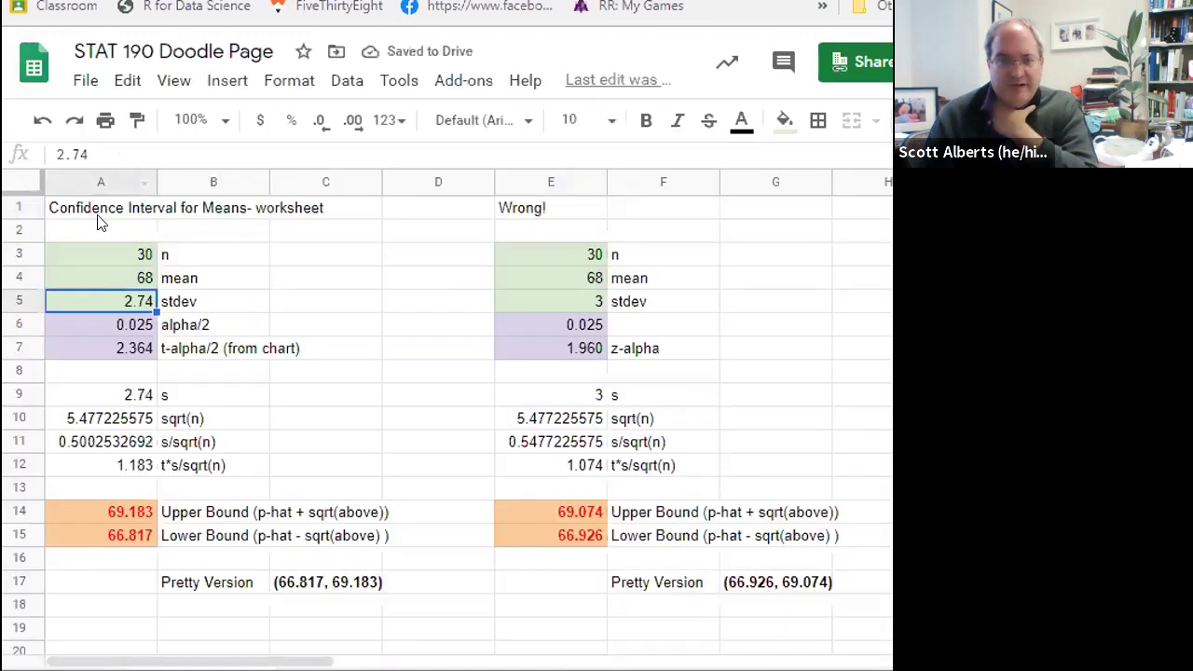
Enter mean 64.5 in A4 and n 12 in A3, then copy A3:A5
{"action": "left_click", "coordinate": [117, 259]}
{"action": "type", "text": "64.5"}
{"action": "key", "text": "Return"}
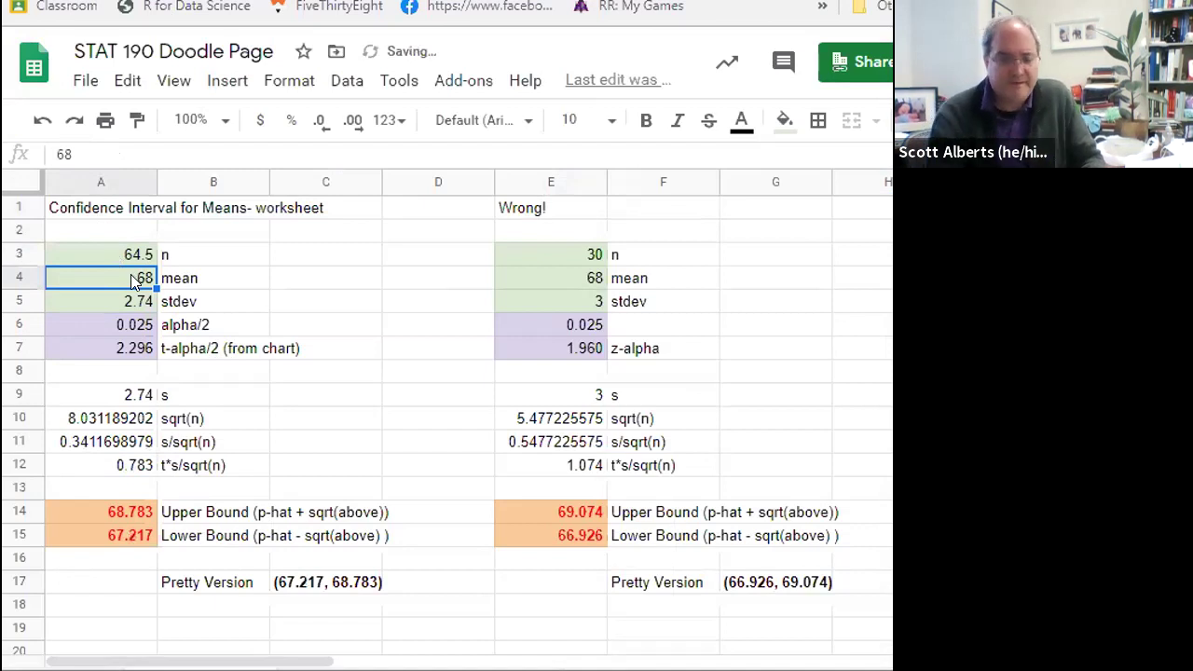
{"action": "type", "text": "64.5"}
{"action": "key", "text": "Up"}
{"action": "type", "text": "12"}
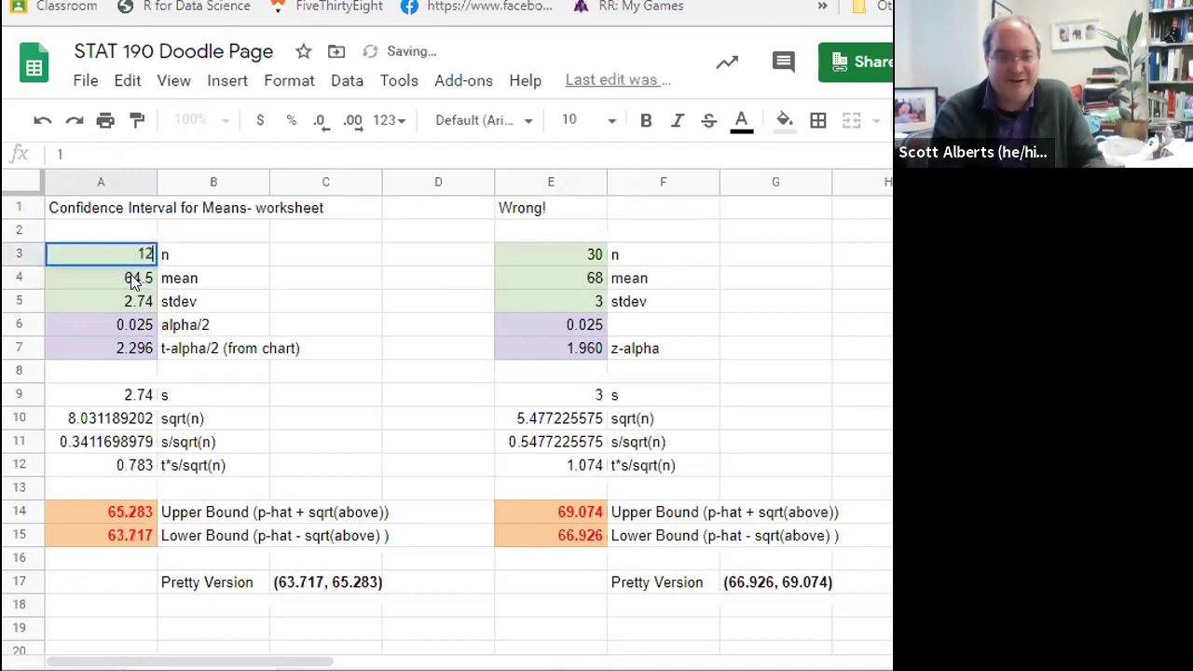
{"action": "key", "text": "Return"}
{"action": "left_click_drag", "start_coordinate": [130, 254], "coordinate": [144, 300]}
{"action": "key", "text": "ctrl+c"}
{"action": "left_click", "coordinate": [587, 258]}
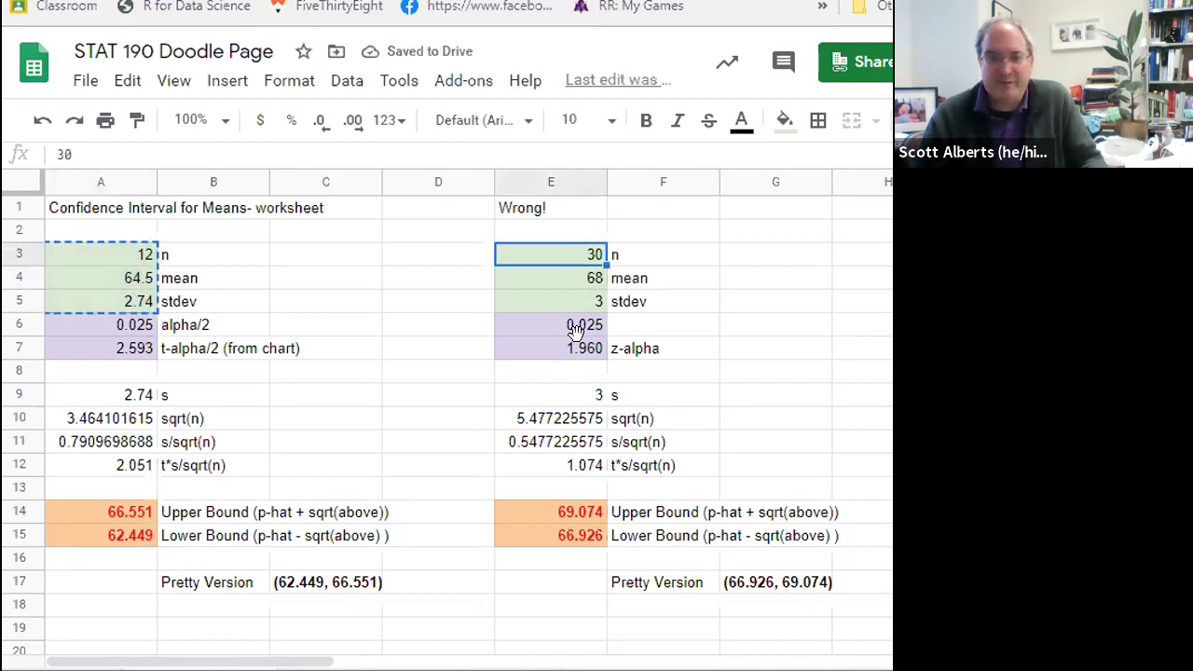
Paste n 12, mean 64.5 and stdev 2.74 into E3, then review alpha/2 and t critical formulas
{"action": "key", "text": "ctrl+v"}
{"action": "left_click", "coordinate": [424, 370]}
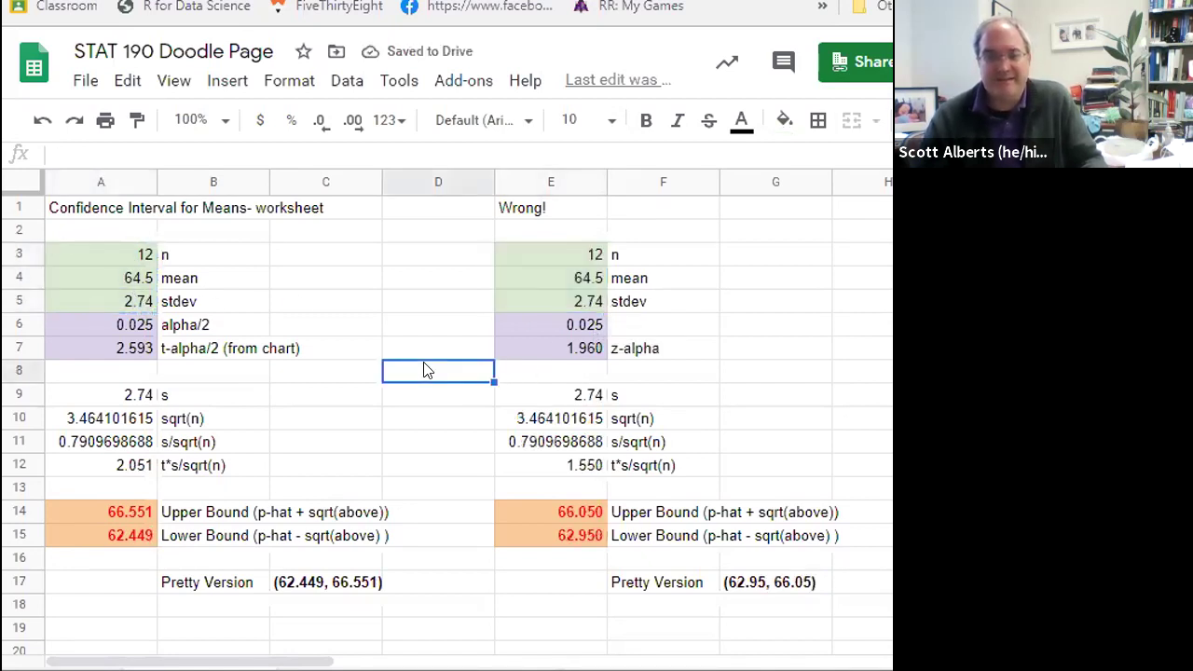
{"action": "left_click", "coordinate": [131, 319]}
{"action": "left_click", "coordinate": [113, 350]}
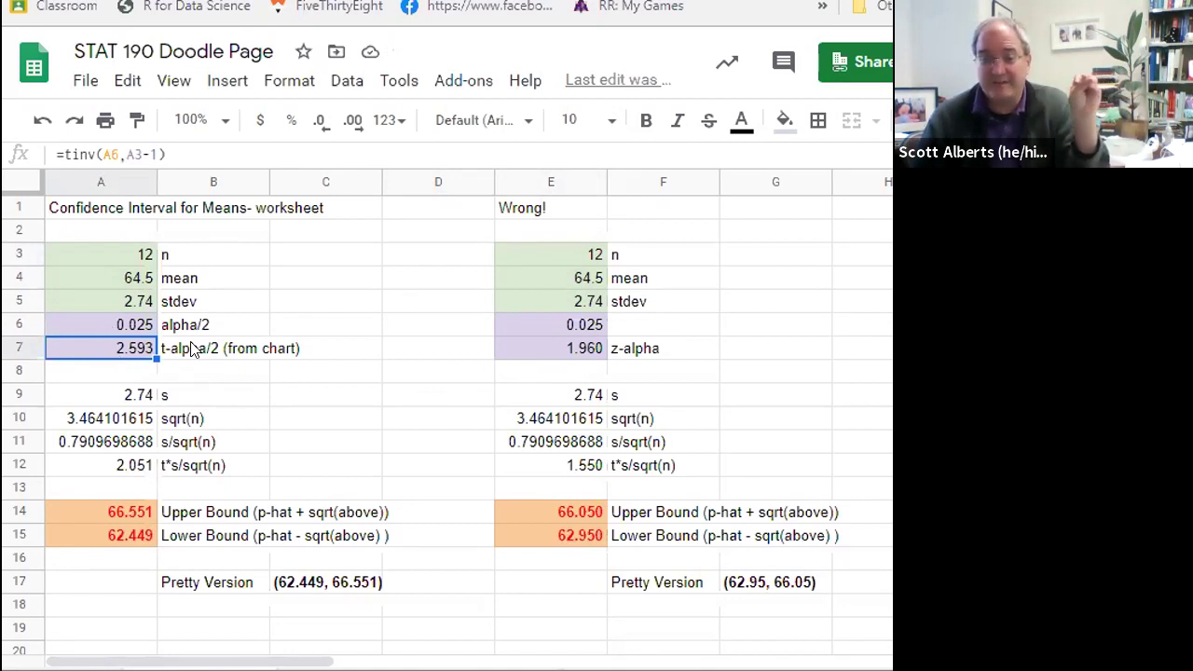
Review the s, sqrt(n), s/sqrt(n), margin of error and A14:A15 bound formulas
{"action": "left_click", "coordinate": [120, 399]}
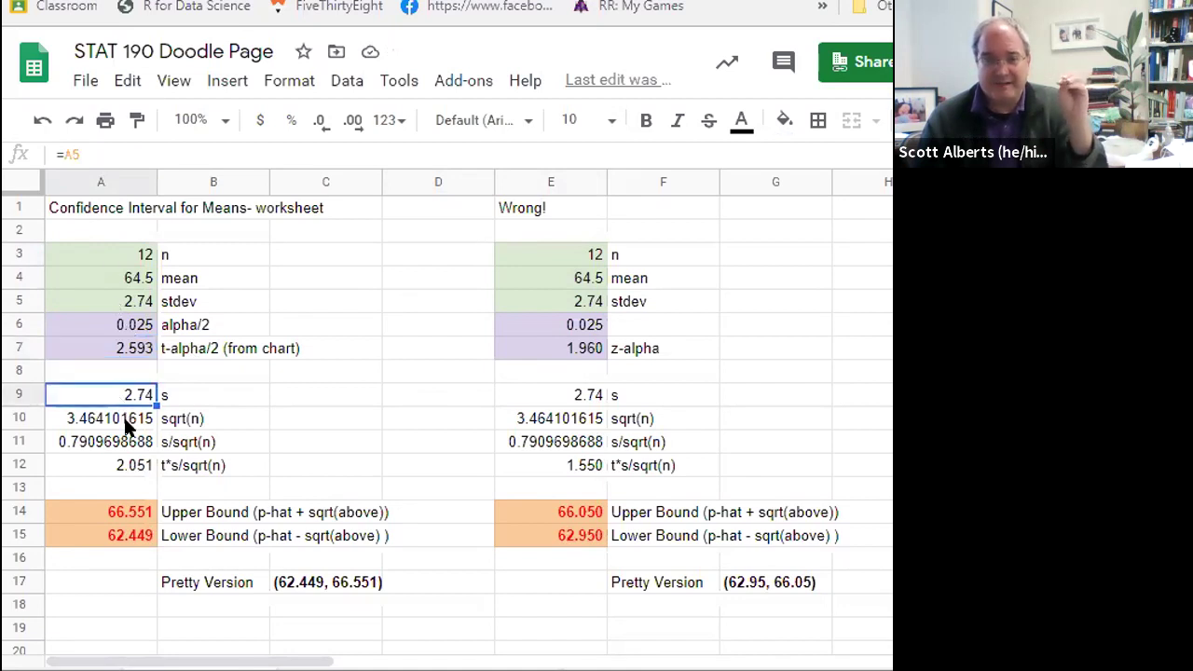
{"action": "left_click", "coordinate": [103, 422]}
{"action": "left_click", "coordinate": [110, 444]}
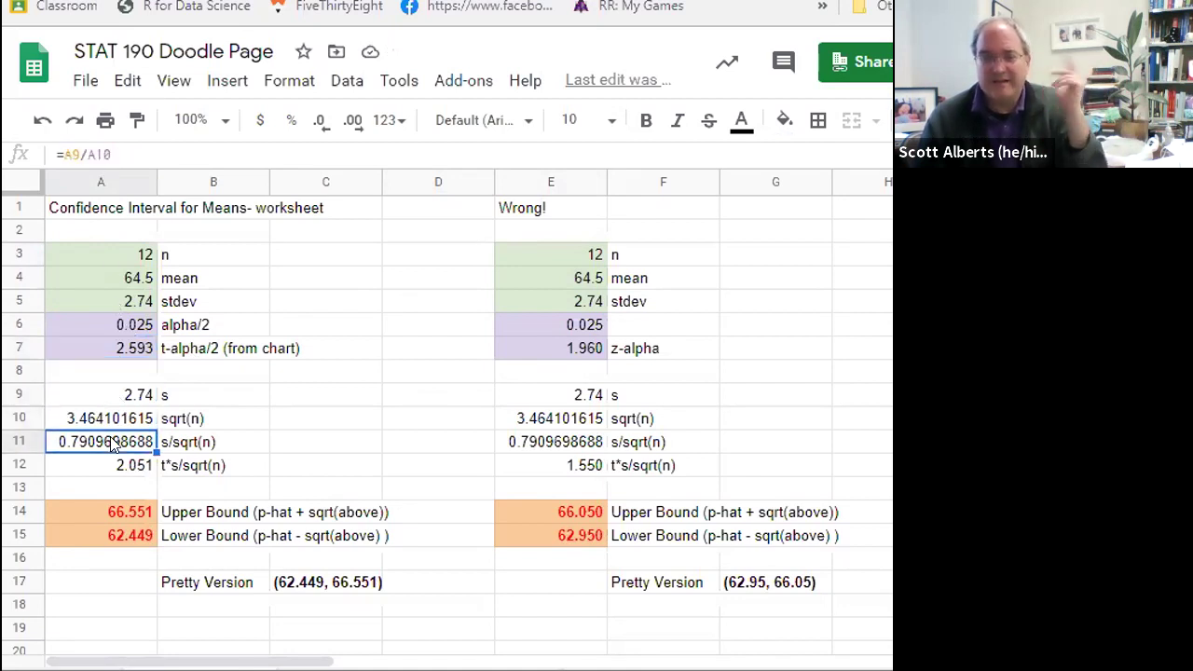
{"action": "left_click", "coordinate": [113, 468]}
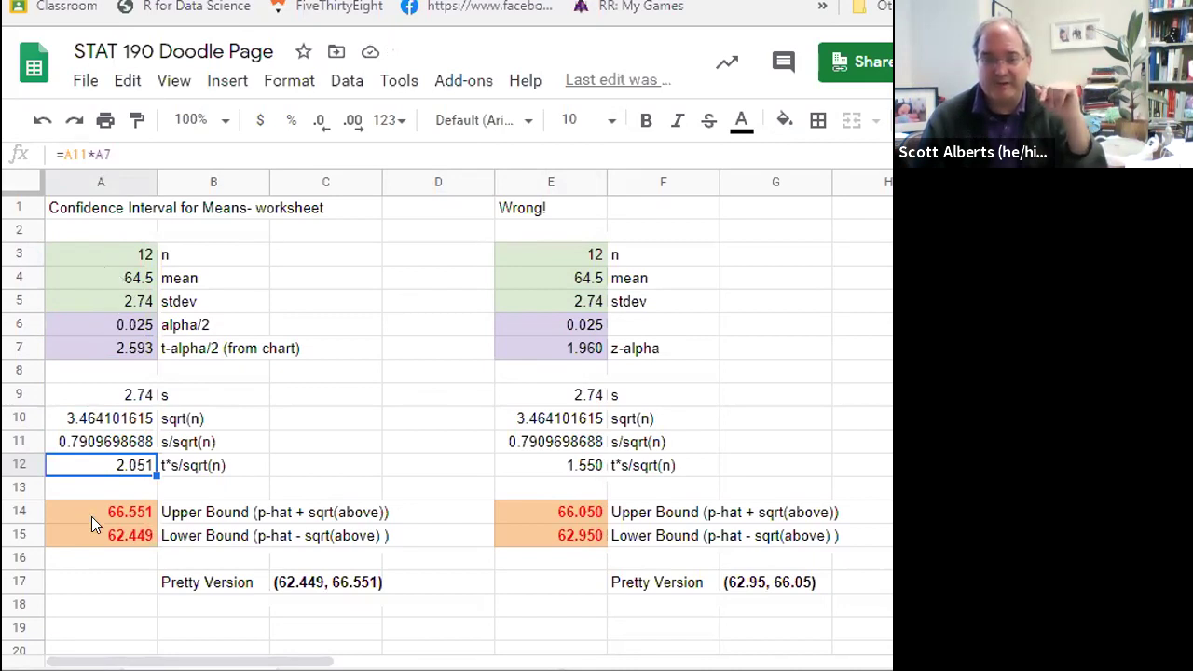
{"action": "left_click_drag", "start_coordinate": [92, 516], "coordinate": [95, 529]}
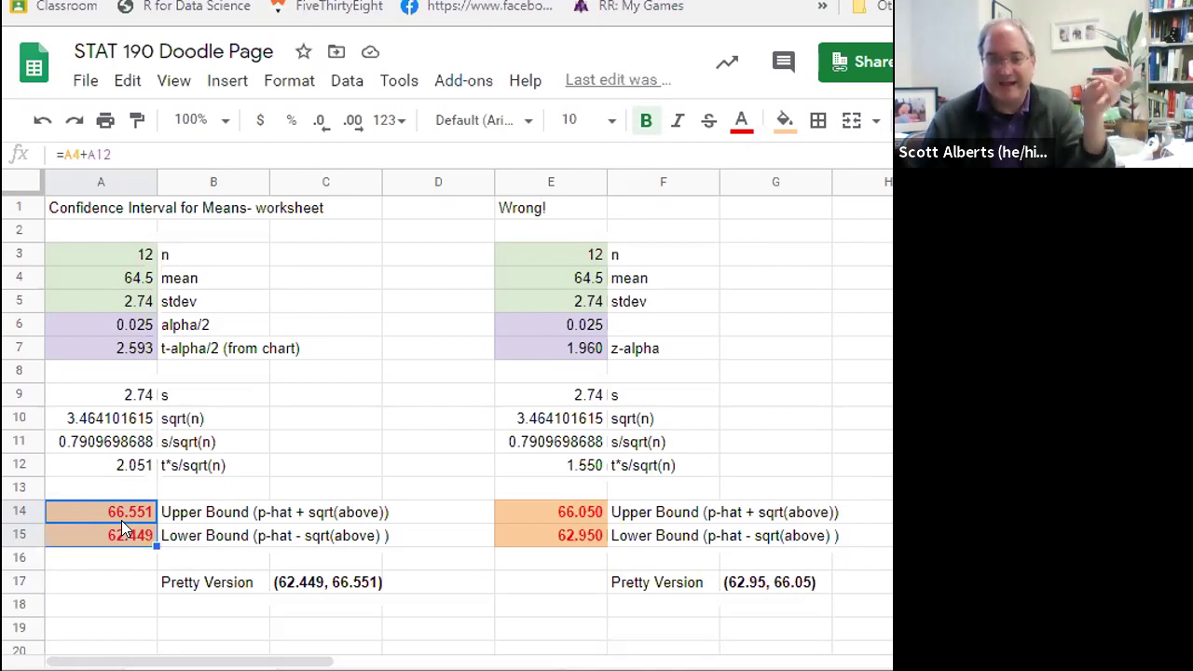
Compare the t critical value with the z critical value and z-based bounds (62.95, 66.05) in E14:E15
{"action": "left_click", "coordinate": [102, 345]}
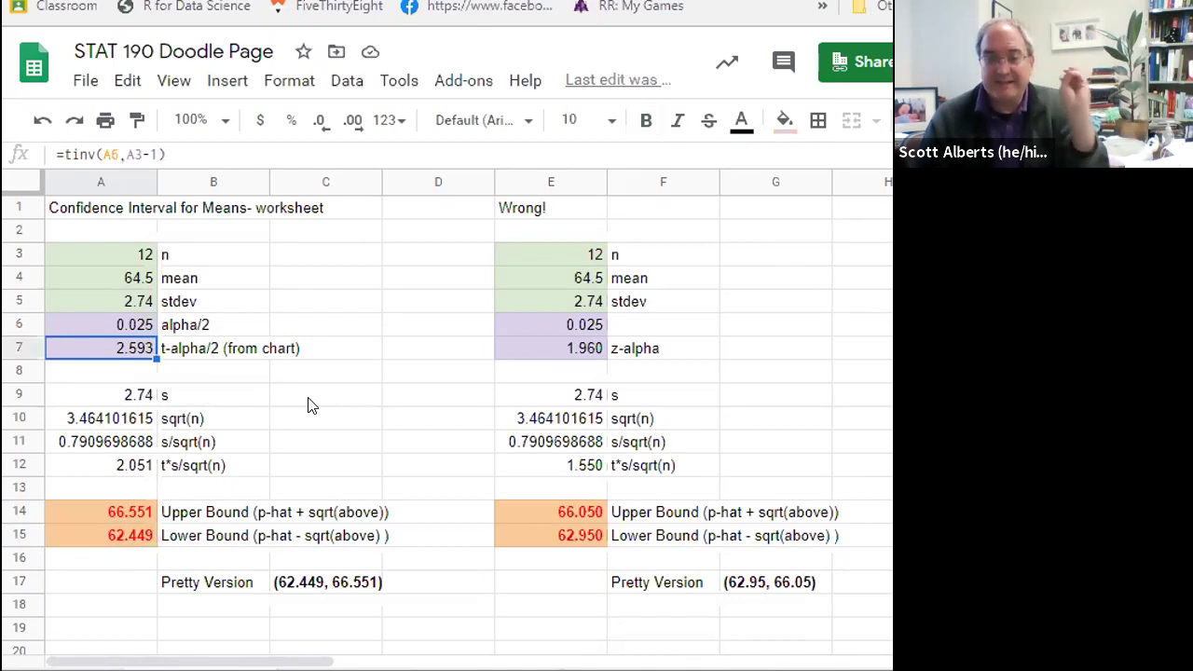
{"action": "left_click", "coordinate": [582, 354]}
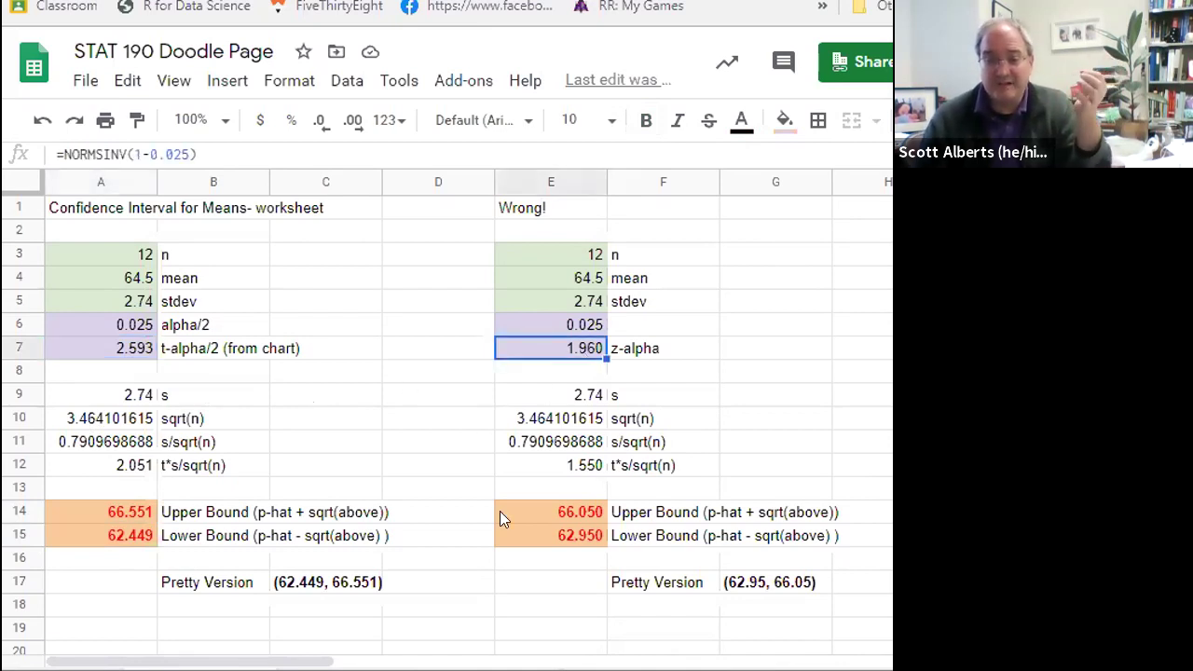
{"action": "left_click_drag", "start_coordinate": [525, 510], "coordinate": [538, 539]}
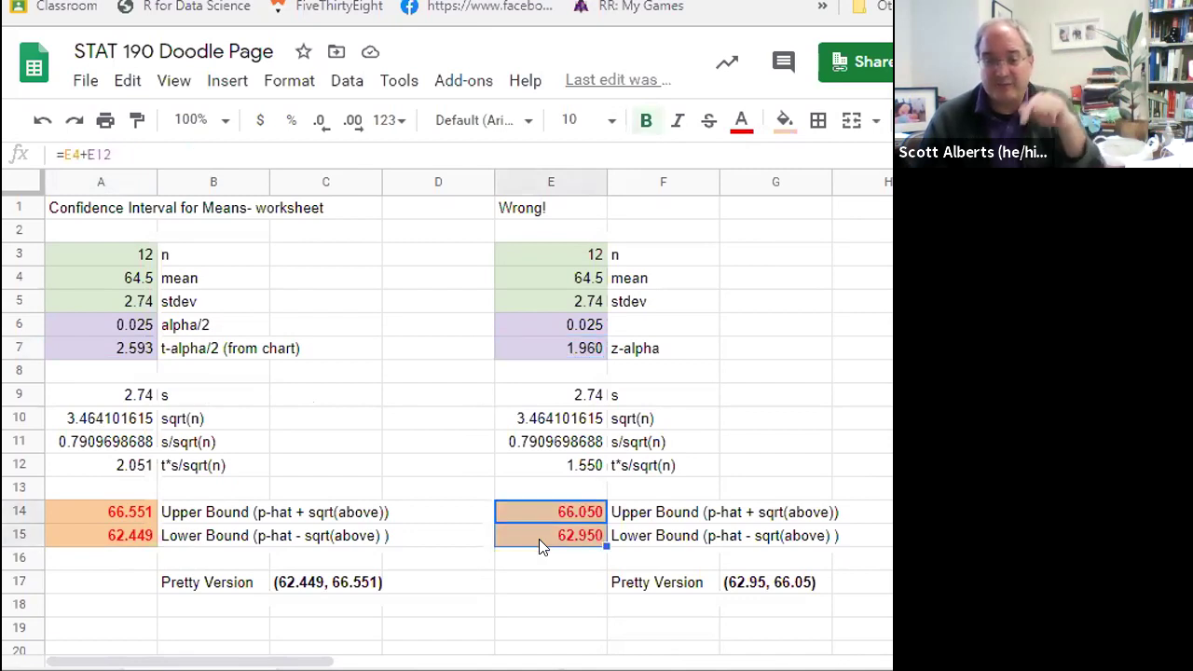